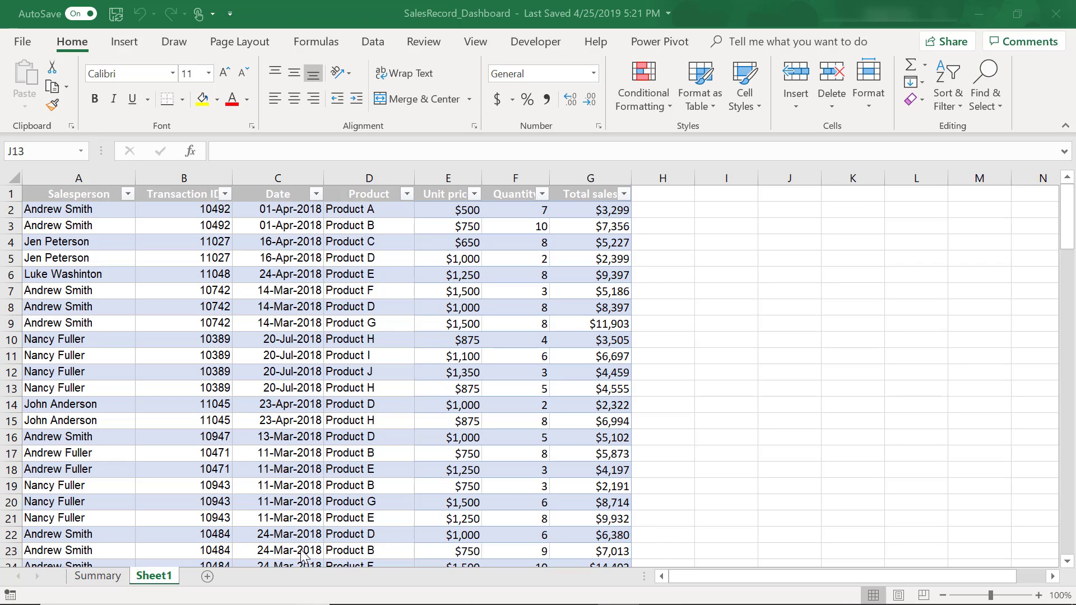
Open the Summary worksheet of the SalesRecord_Dashboard workbook to view the finished dashboard.
{"action": "left_click", "coordinate": [102, 581]}
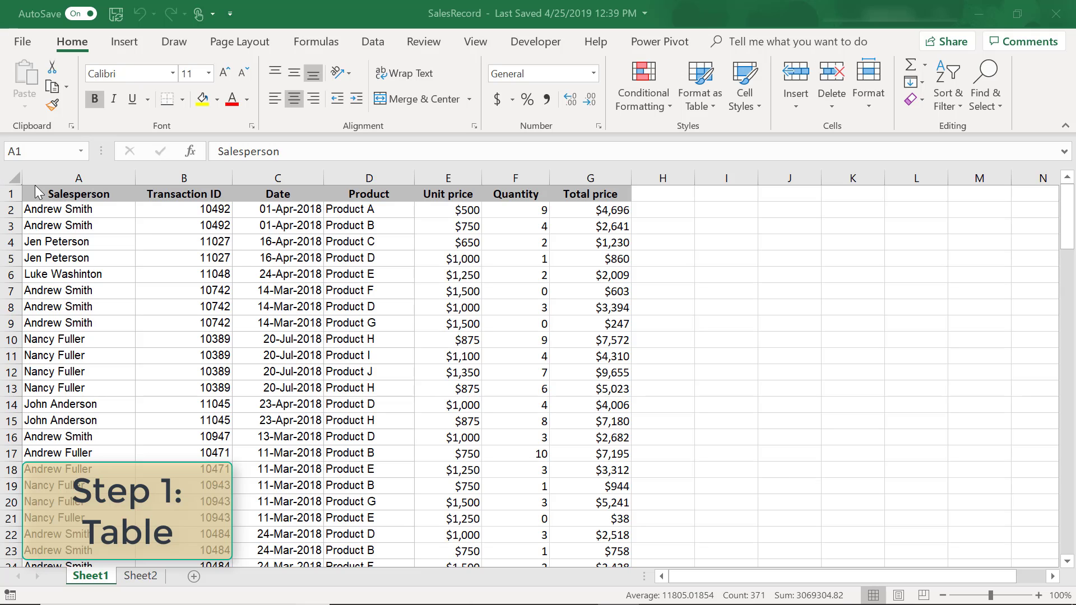
Convert the whole sales data range A1:G53 on Sheet1 into a table with headers.
{"action": "key", "text": "ctrl+a"}
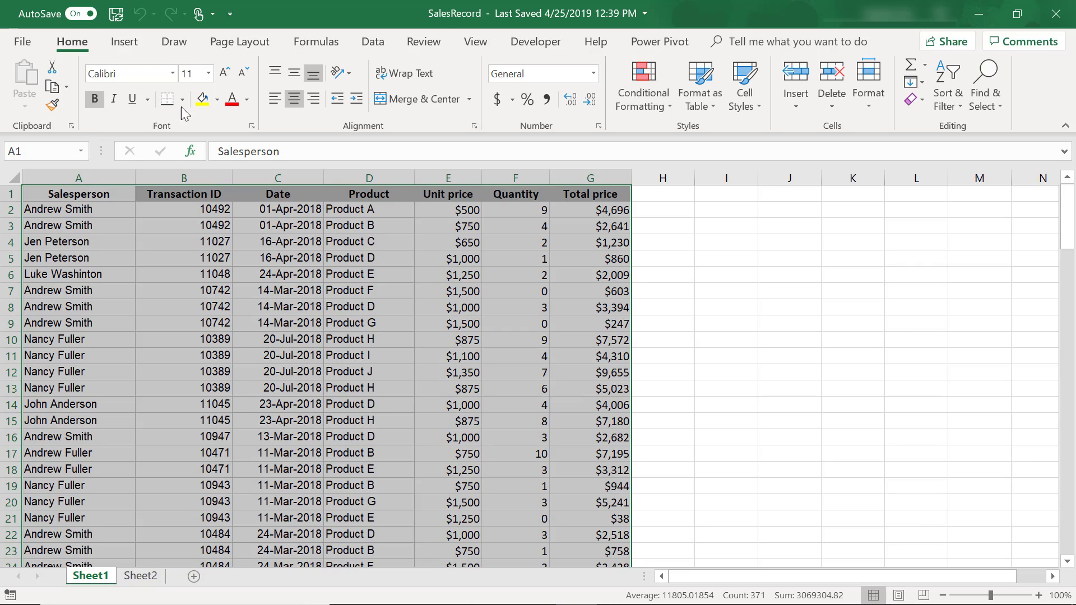
{"action": "left_click", "coordinate": [124, 45]}
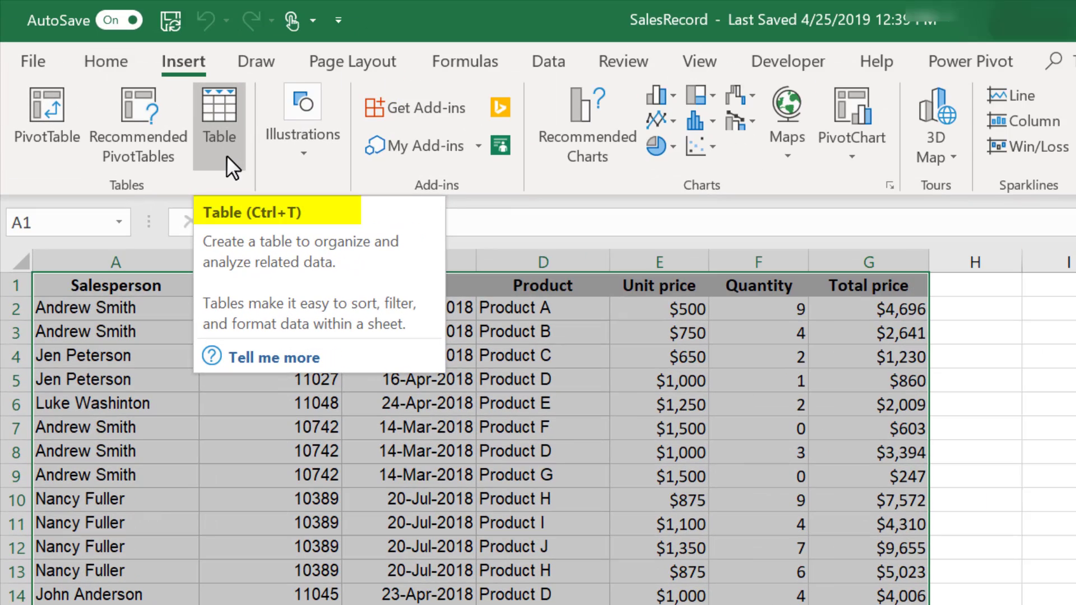
{"action": "left_click", "coordinate": [226, 156]}
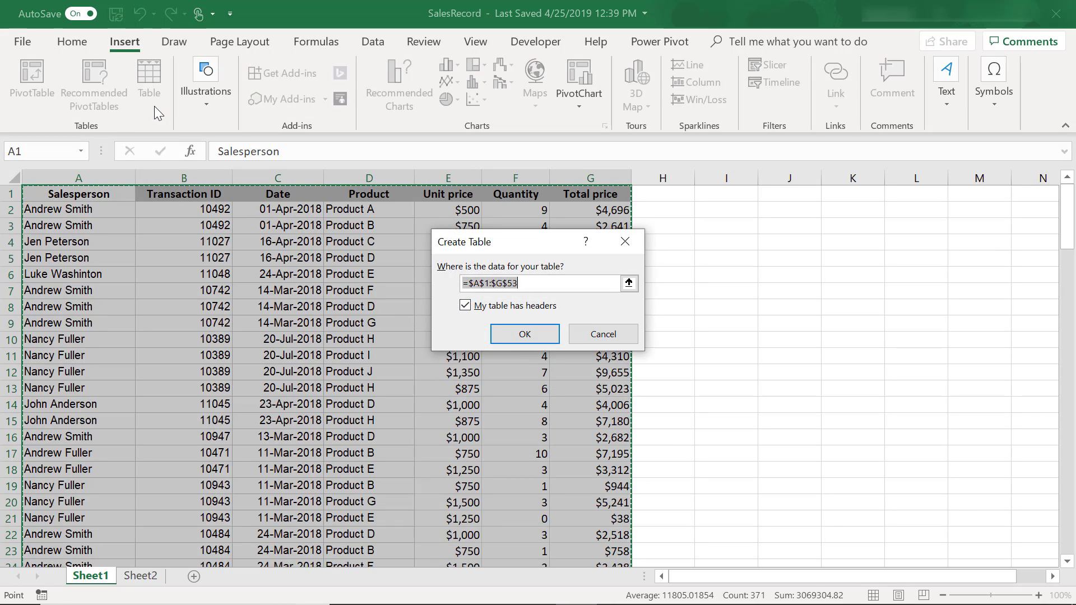
{"action": "left_click", "coordinate": [512, 334]}
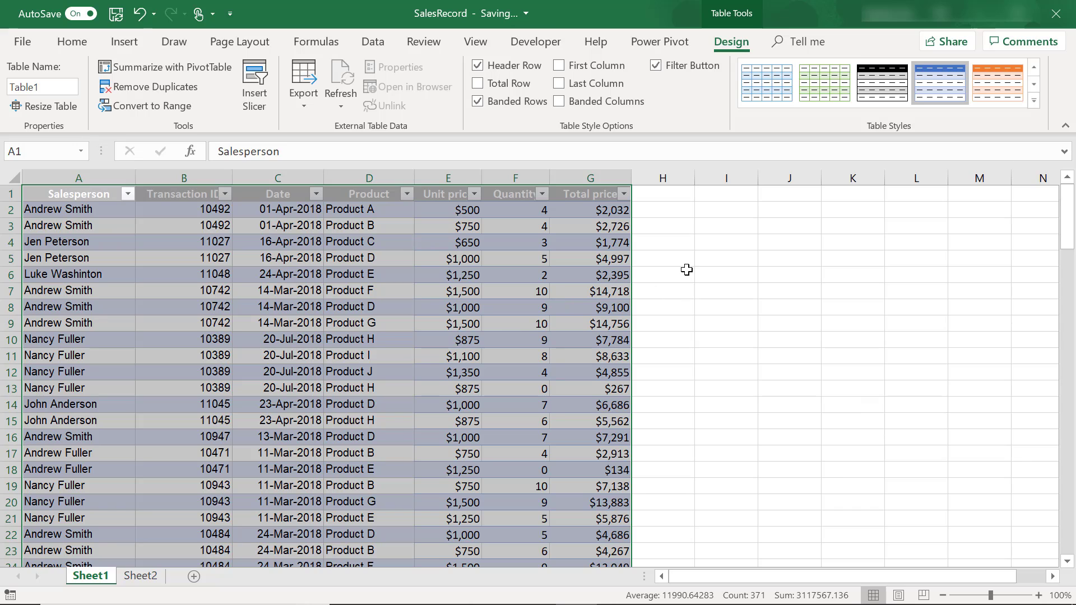
{"action": "left_click", "coordinate": [686, 267]}
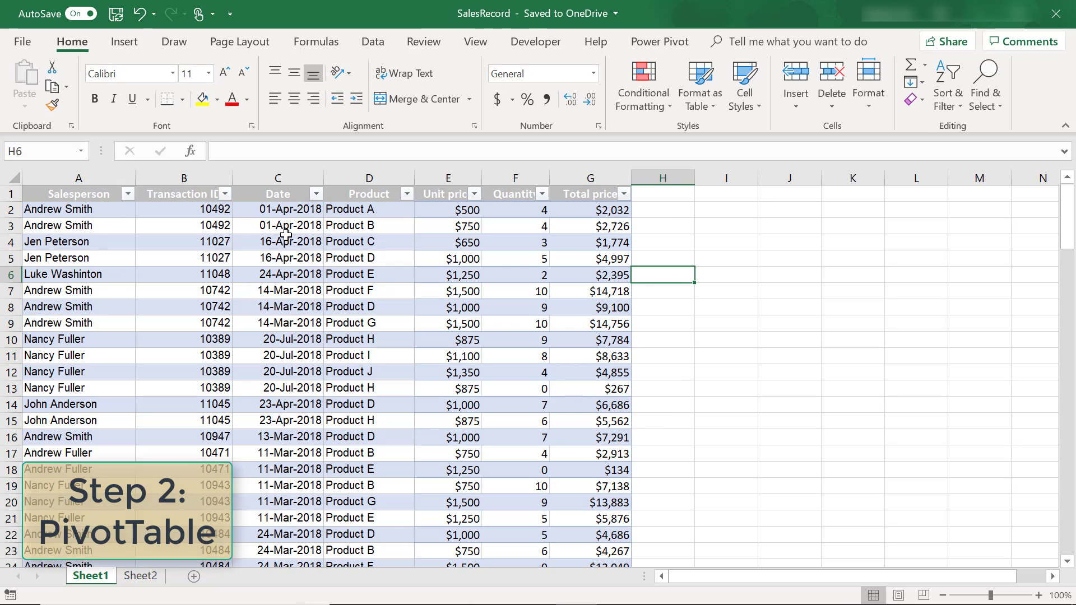
Insert a combined PivotChart and PivotTable based on Table1 on a new worksheet.
{"action": "left_click", "coordinate": [120, 45]}
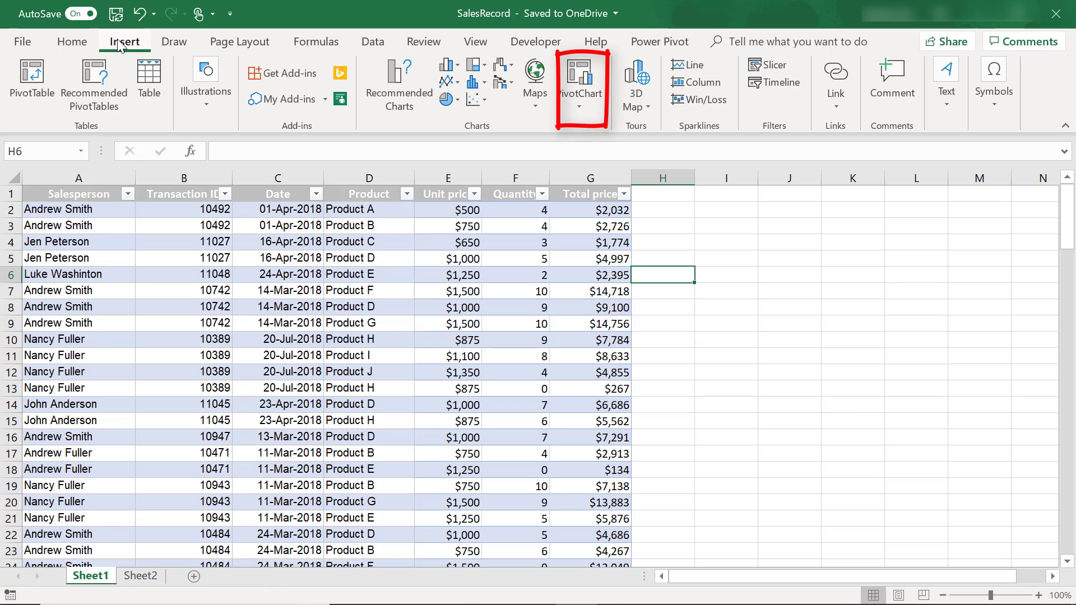
{"action": "left_click", "coordinate": [591, 210]}
{"action": "left_click", "coordinate": [578, 112]}
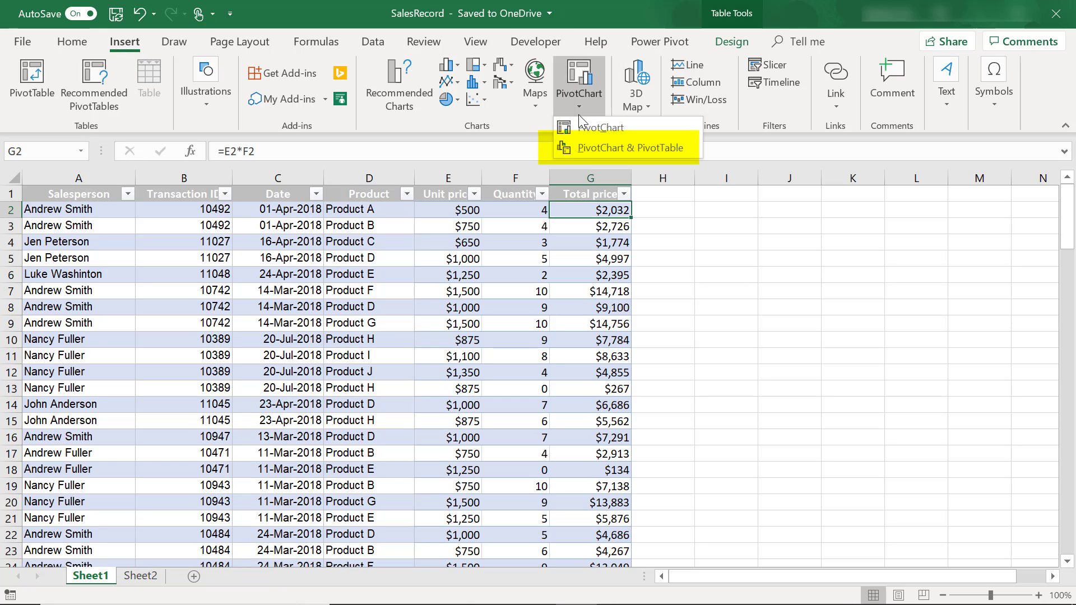
{"action": "left_click", "coordinate": [660, 146]}
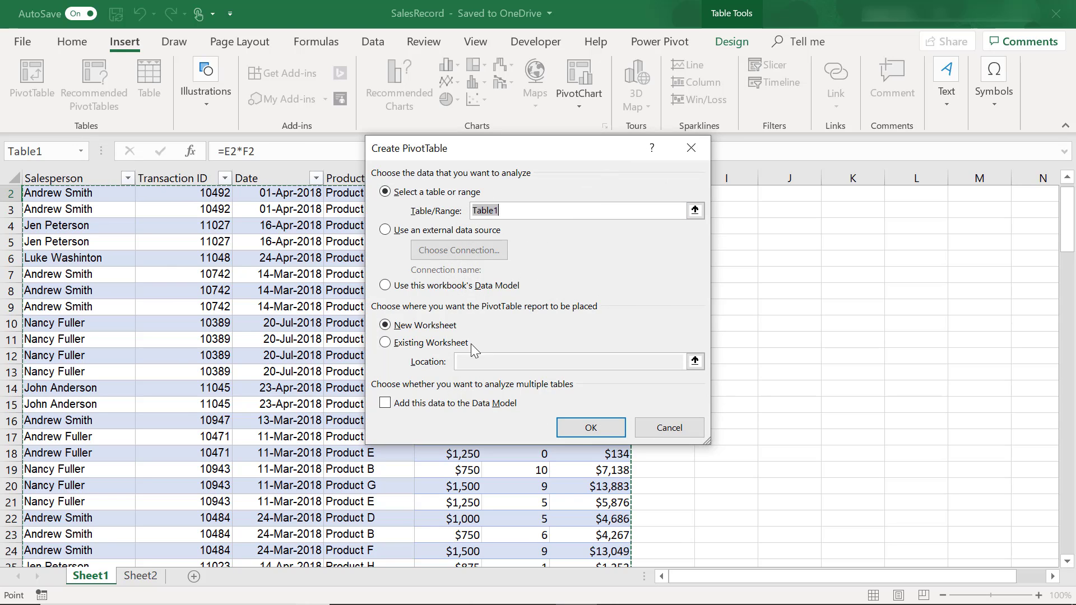
{"action": "left_click", "coordinate": [584, 435]}
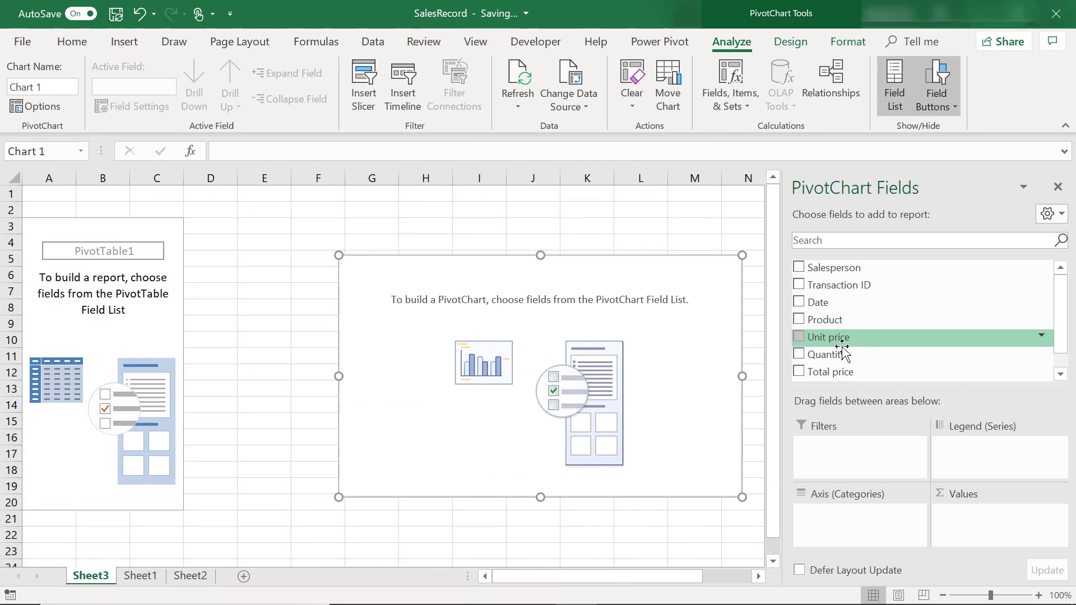
Add Product as the category field and Total price and Quantity as the value fields of the PivotChart.
{"action": "left_click", "coordinate": [799, 320]}
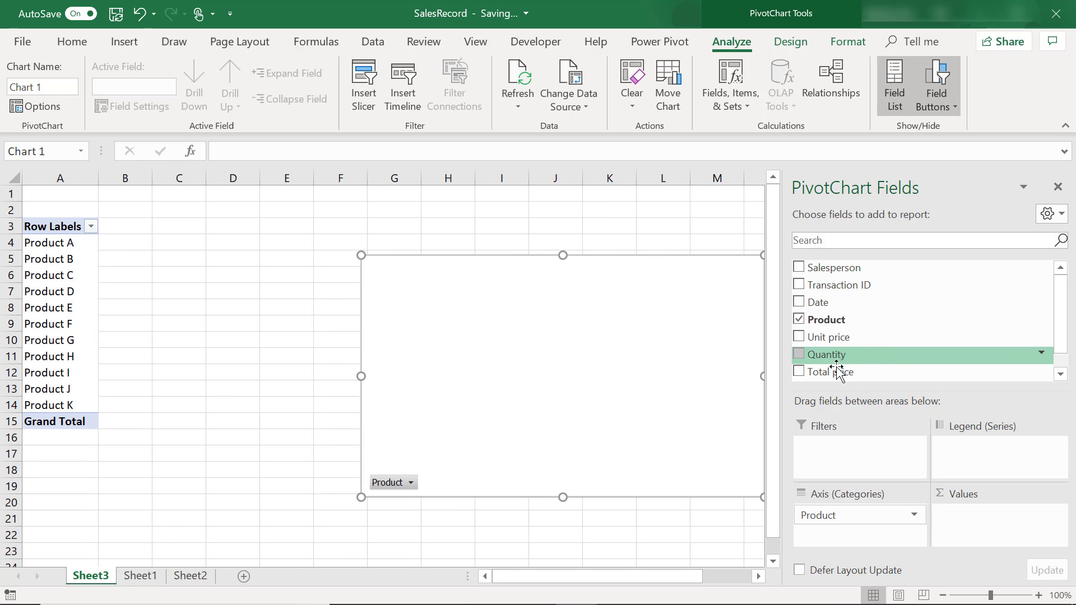
{"action": "scroll", "coordinate": [846, 361], "scroll_direction": "down", "scroll_amount": 1}
{"action": "left_click", "coordinate": [800, 351]}
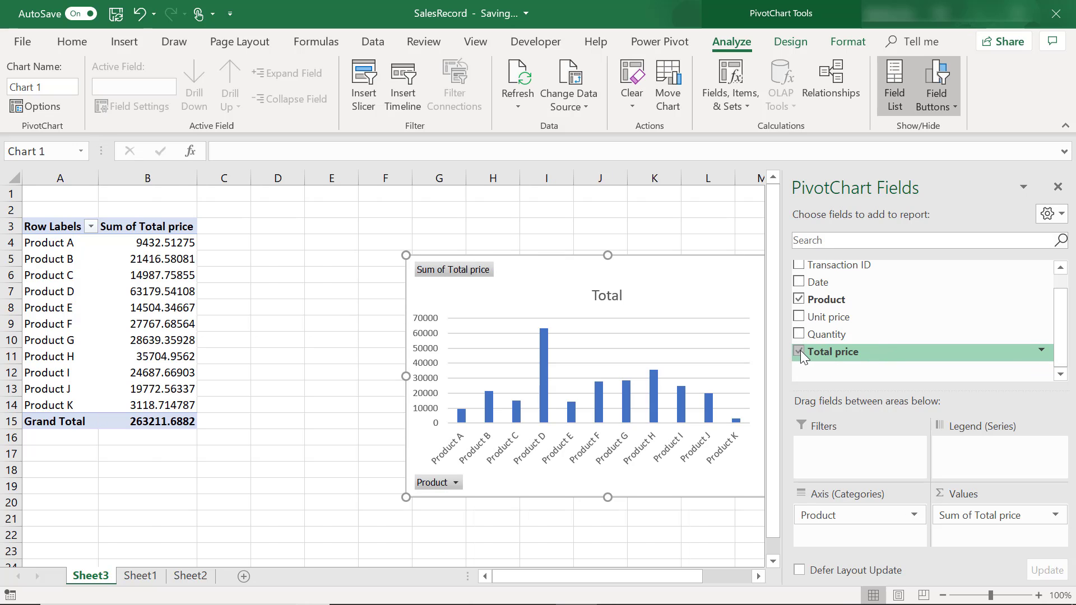
{"action": "left_click", "coordinate": [799, 336]}
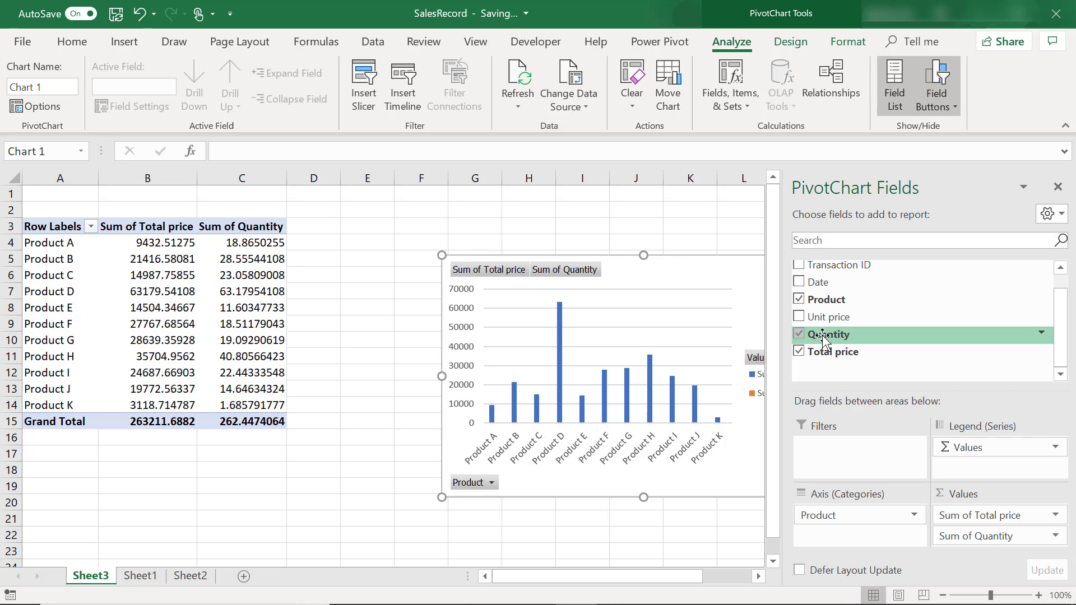
Format the Sum of Total price value field as Currency with the $ symbol and 2 decimal places.
{"action": "left_click", "coordinate": [1056, 516]}
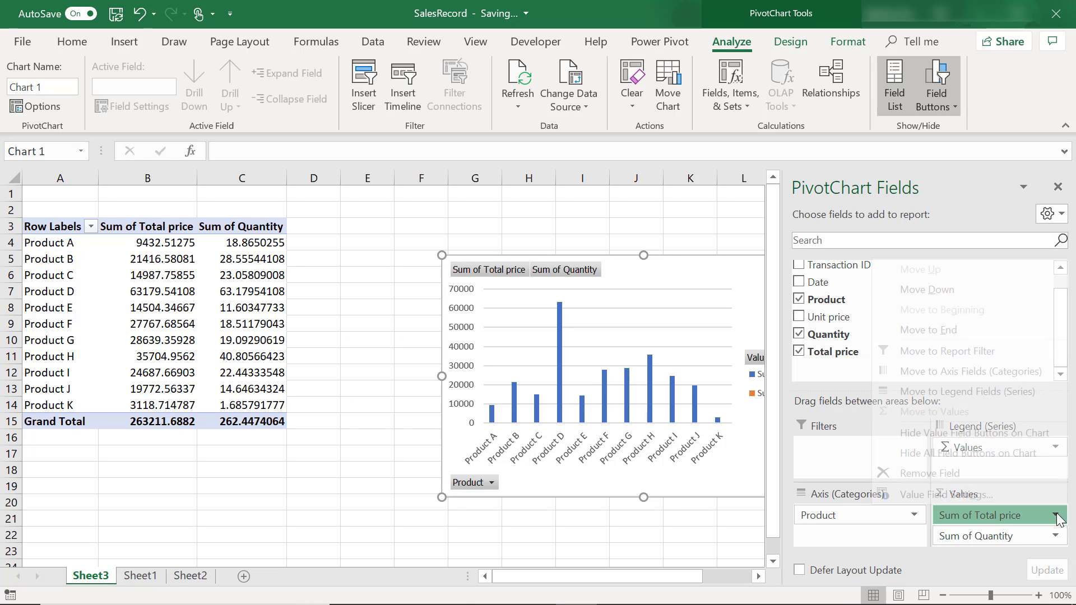
{"action": "left_click", "coordinate": [1025, 495]}
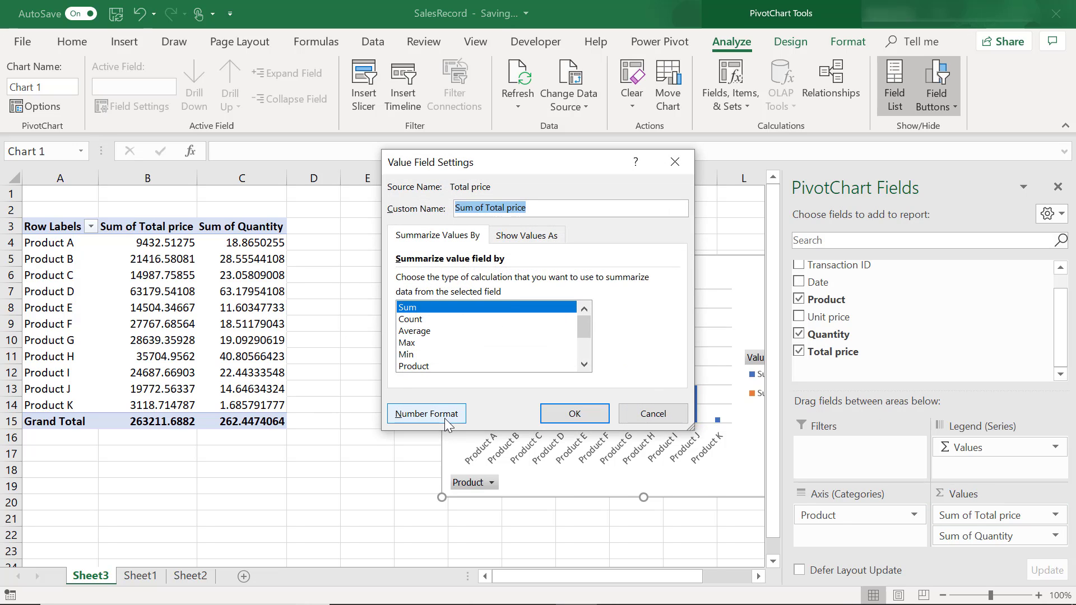
{"action": "left_click", "coordinate": [445, 418]}
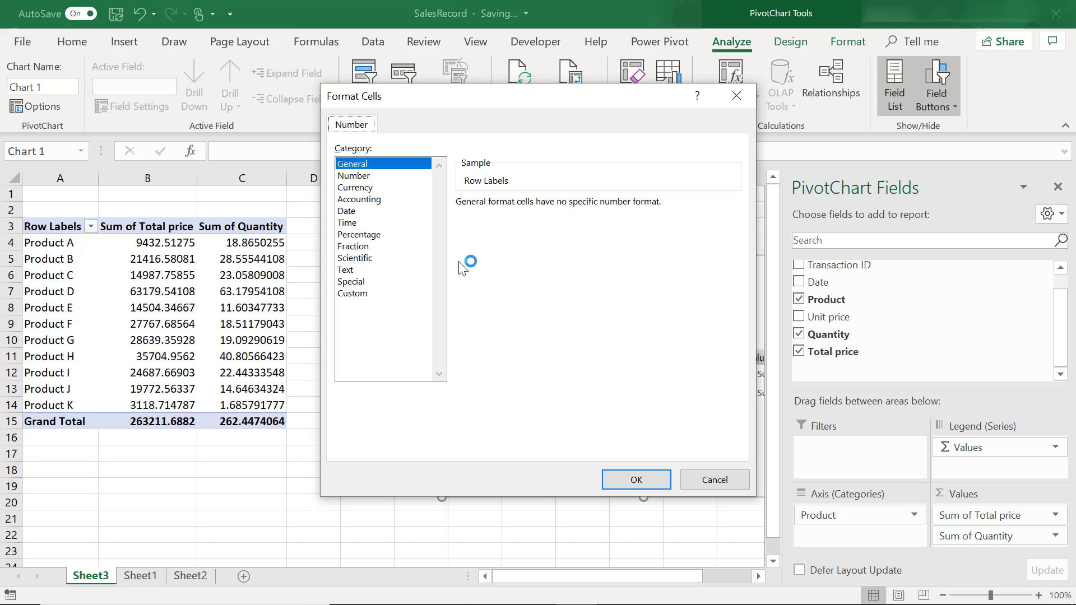
{"action": "left_click", "coordinate": [359, 189]}
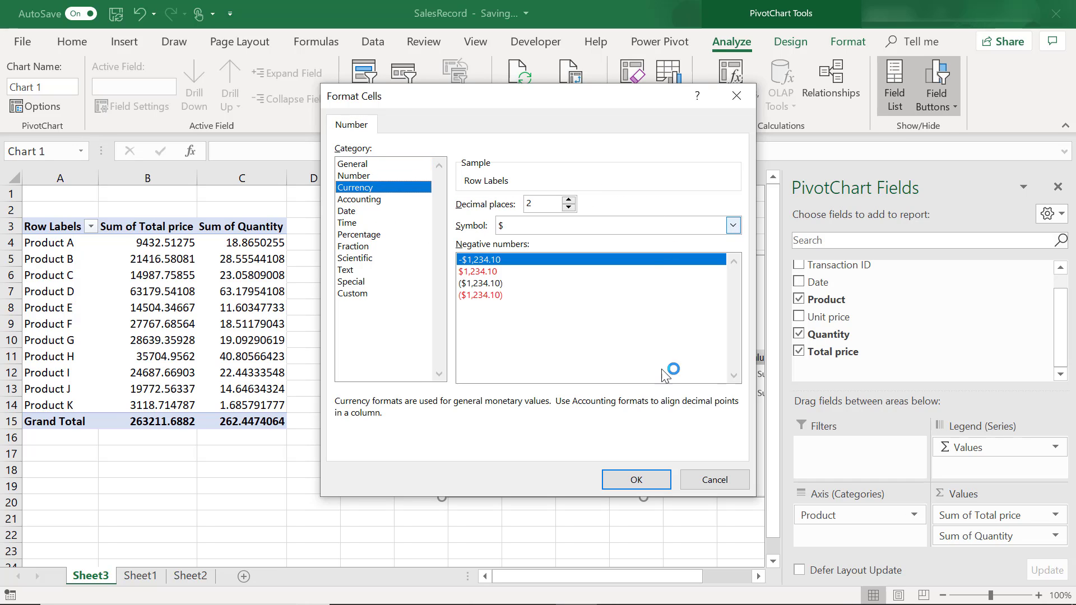
{"action": "left_click", "coordinate": [638, 480]}
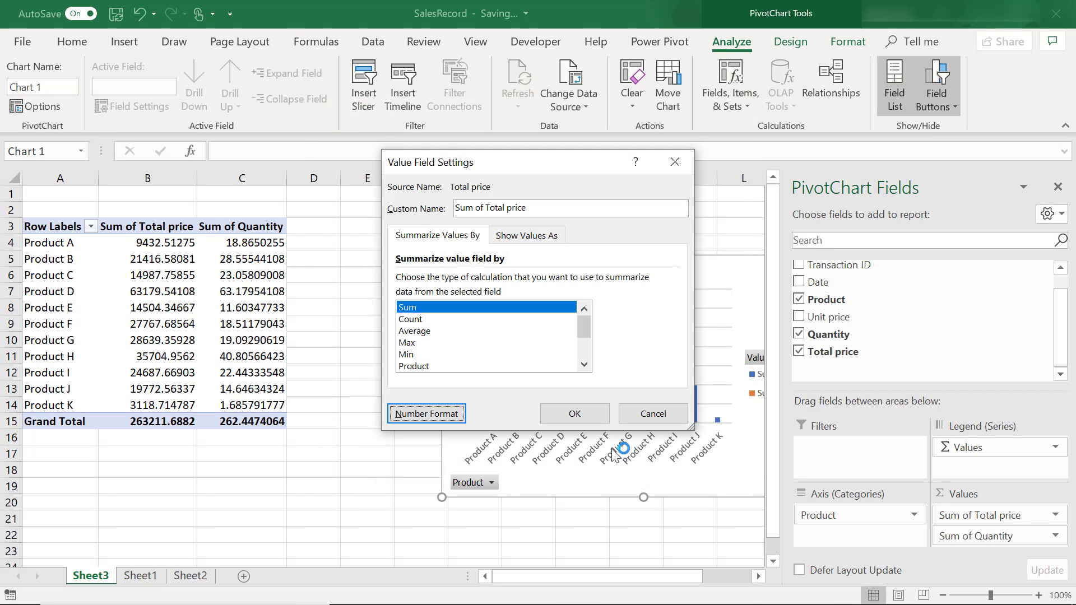
{"action": "left_click", "coordinate": [585, 415]}
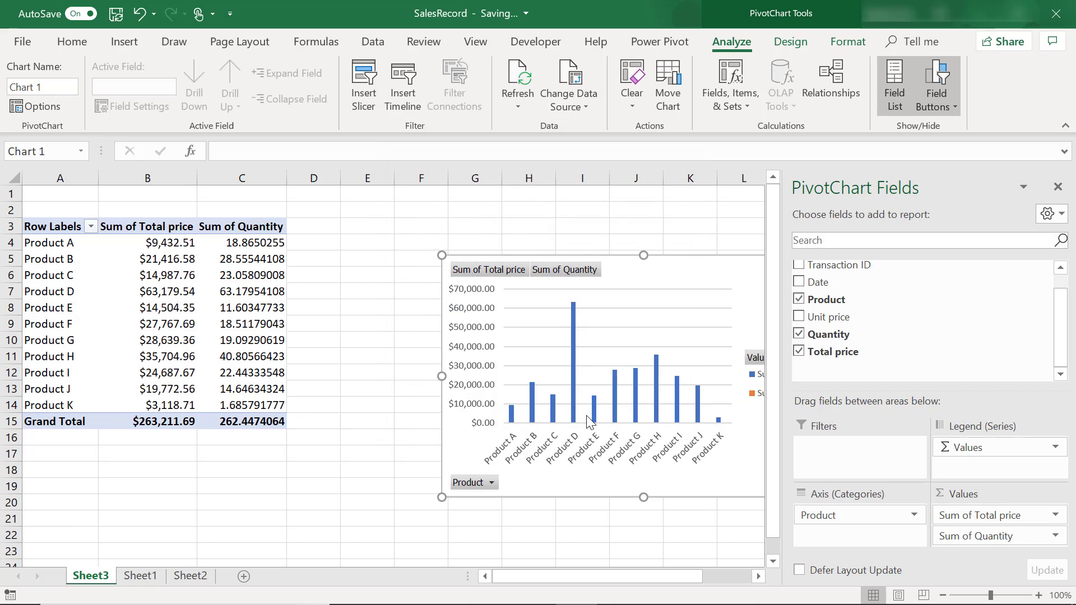
Format the Sum of Quantity value field as Number with 0 decimal places.
{"action": "left_click", "coordinate": [1057, 536]}
{"action": "left_click", "coordinate": [997, 522]}
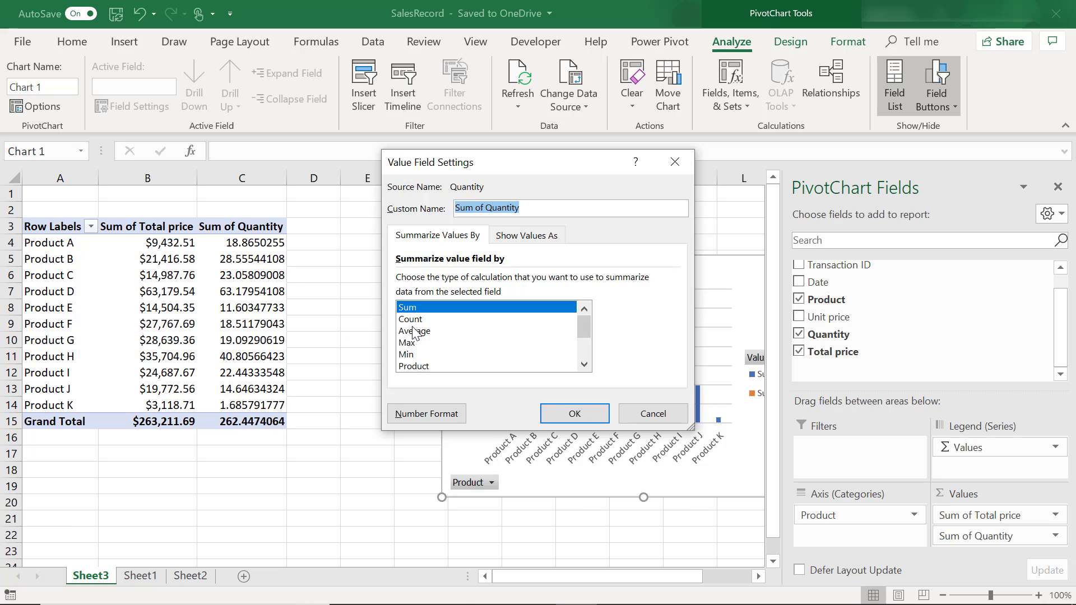
{"action": "left_click", "coordinate": [446, 414]}
{"action": "left_click", "coordinate": [353, 175]}
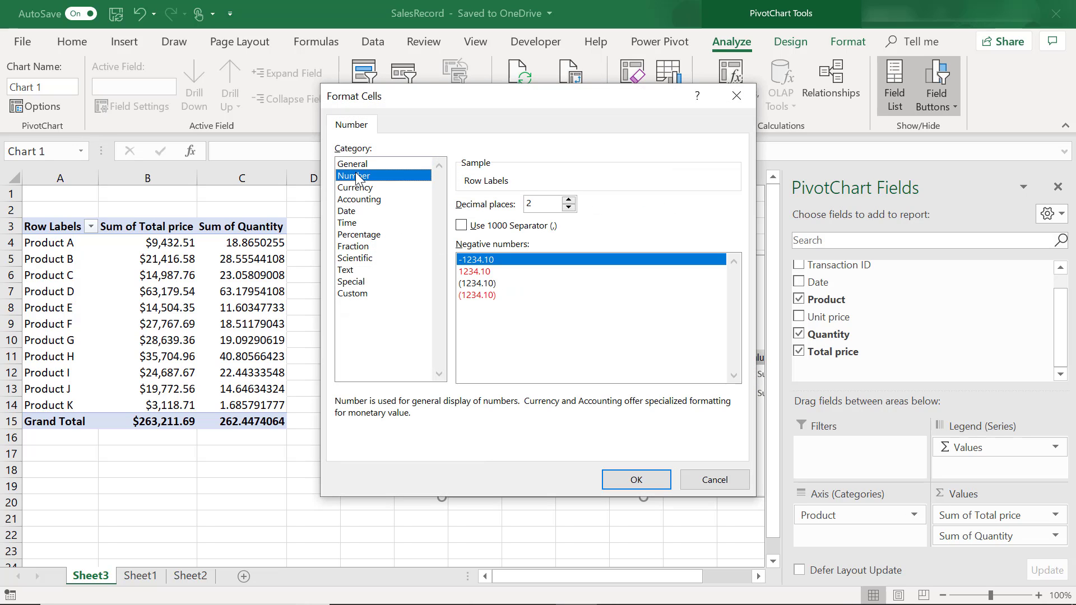
{"action": "left_click", "coordinate": [569, 207]}
{"action": "left_click", "coordinate": [569, 208]}
{"action": "left_click", "coordinate": [634, 483]}
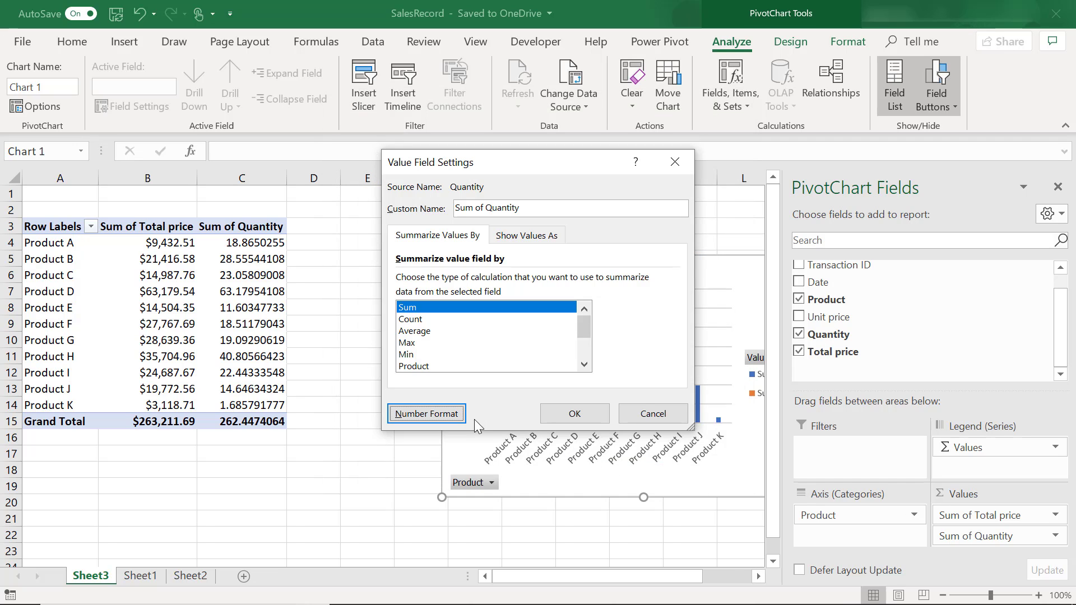
{"action": "left_click", "coordinate": [574, 414]}
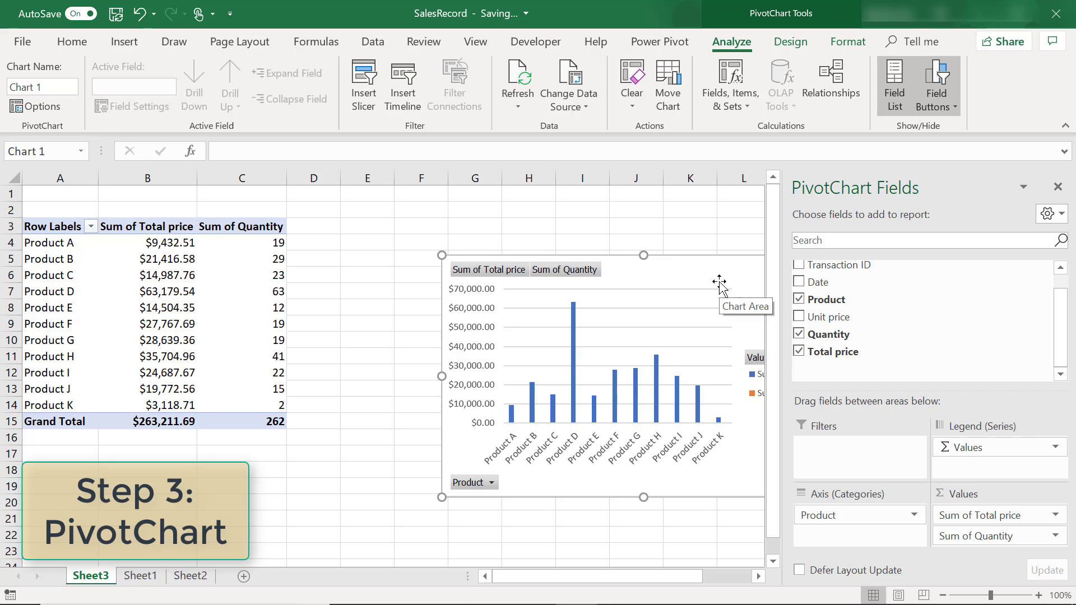
Move the PivotChart closer to the PivotTable and change its chart type to 3-D Pie.
{"action": "left_click_drag", "start_coordinate": [721, 284], "coordinate": [601, 238]}
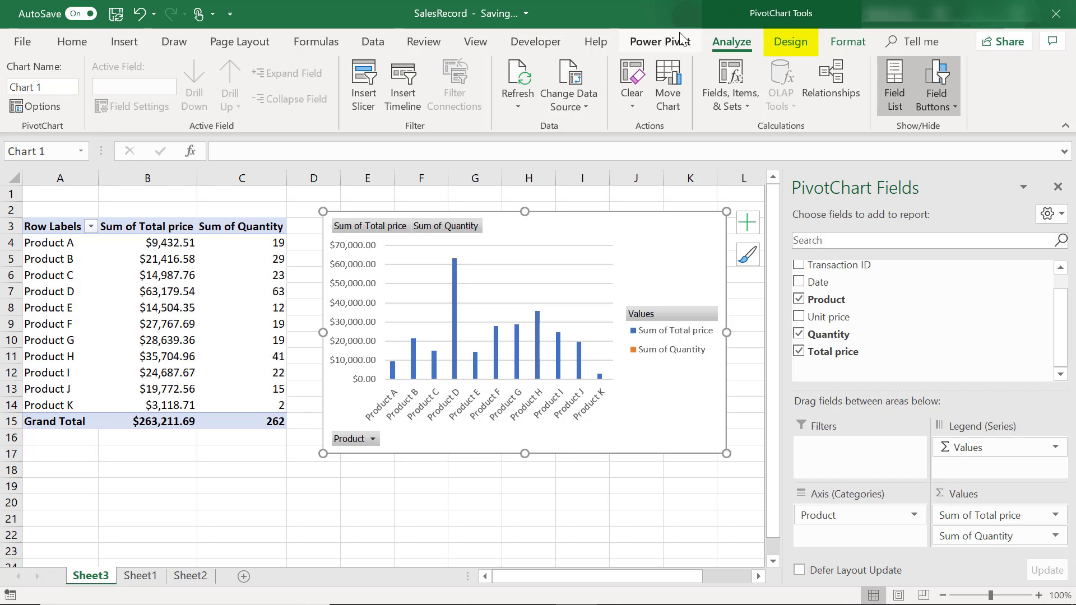
{"action": "left_click", "coordinate": [789, 44]}
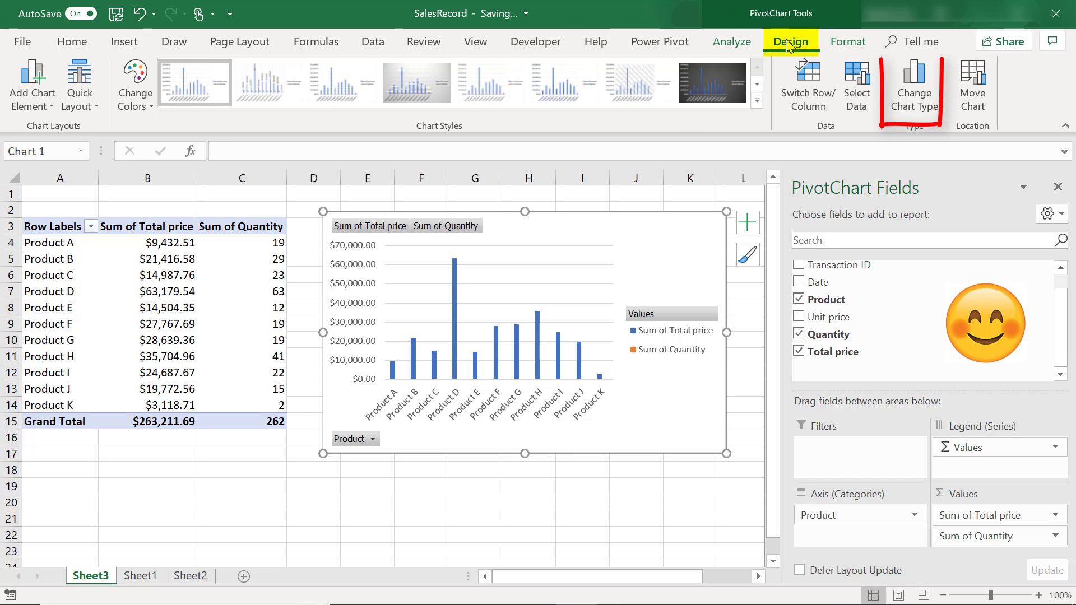
{"action": "left_click", "coordinate": [934, 114]}
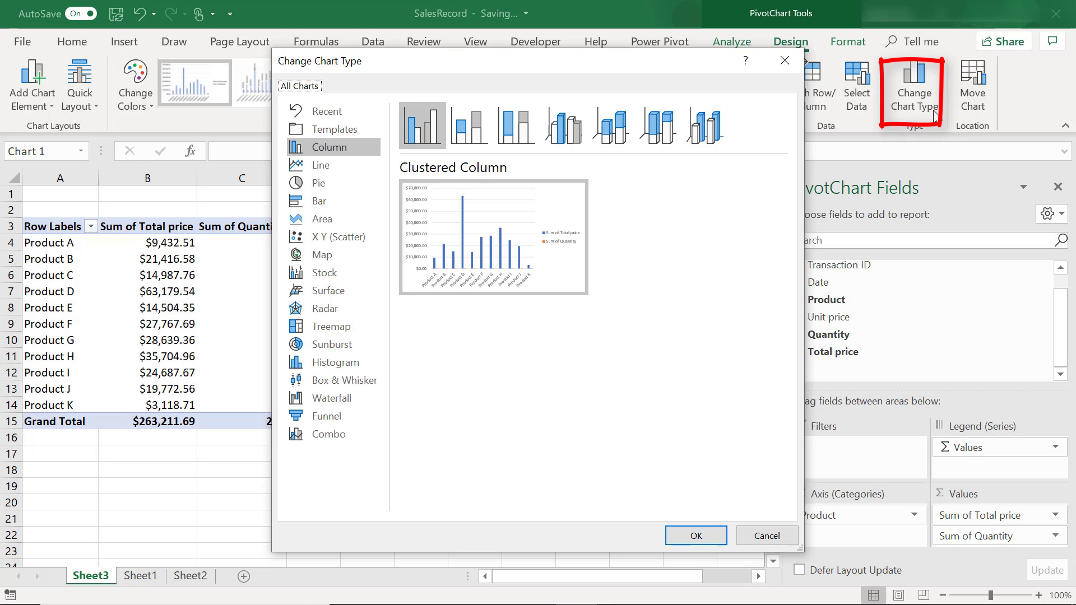
{"action": "left_click", "coordinate": [319, 185]}
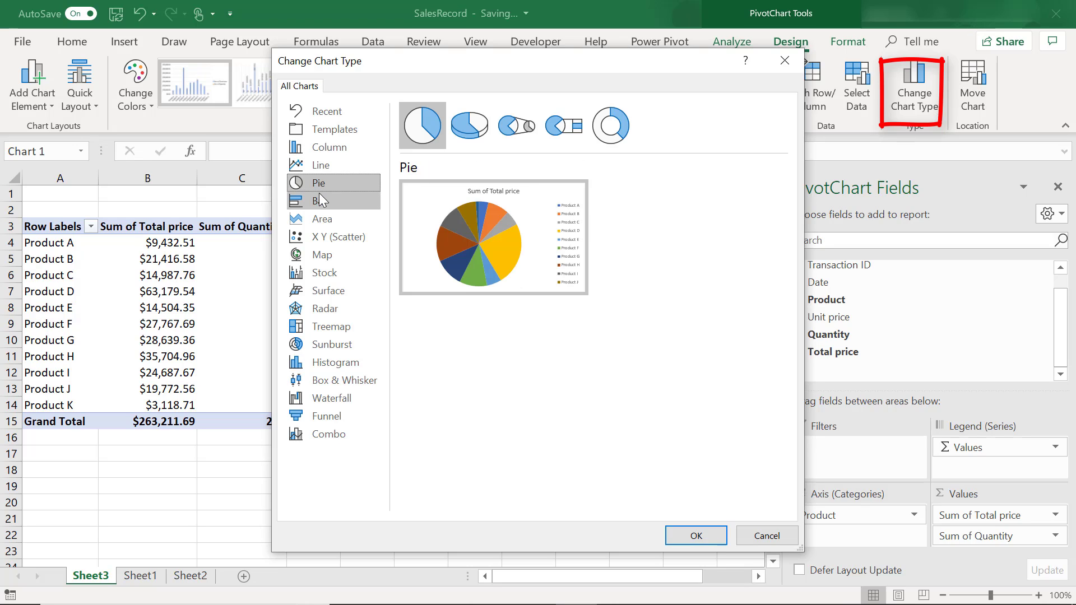
{"action": "left_click", "coordinate": [470, 127]}
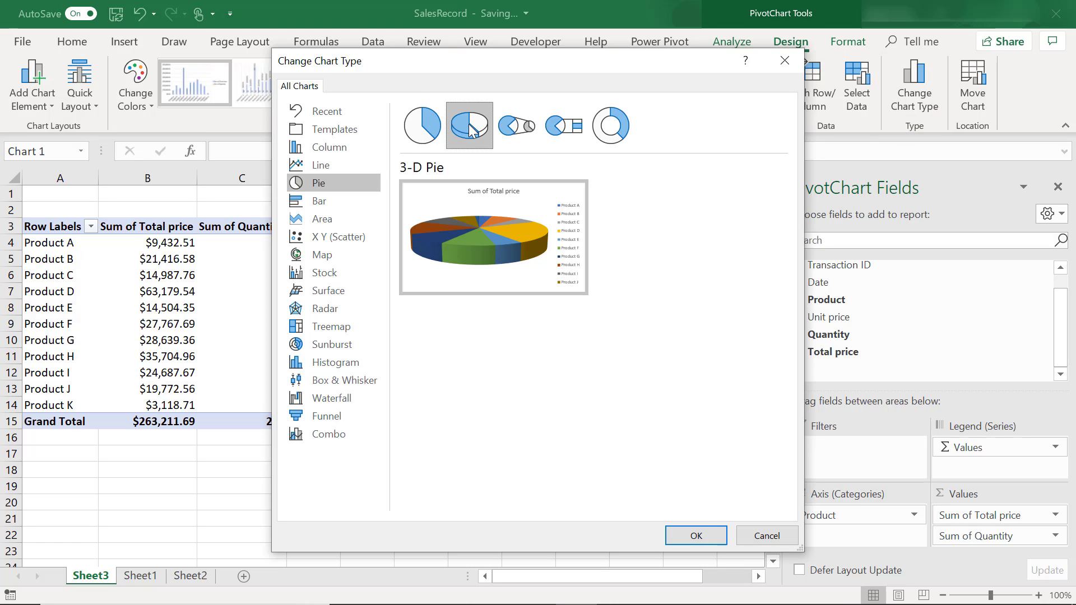
{"action": "left_click", "coordinate": [689, 534]}
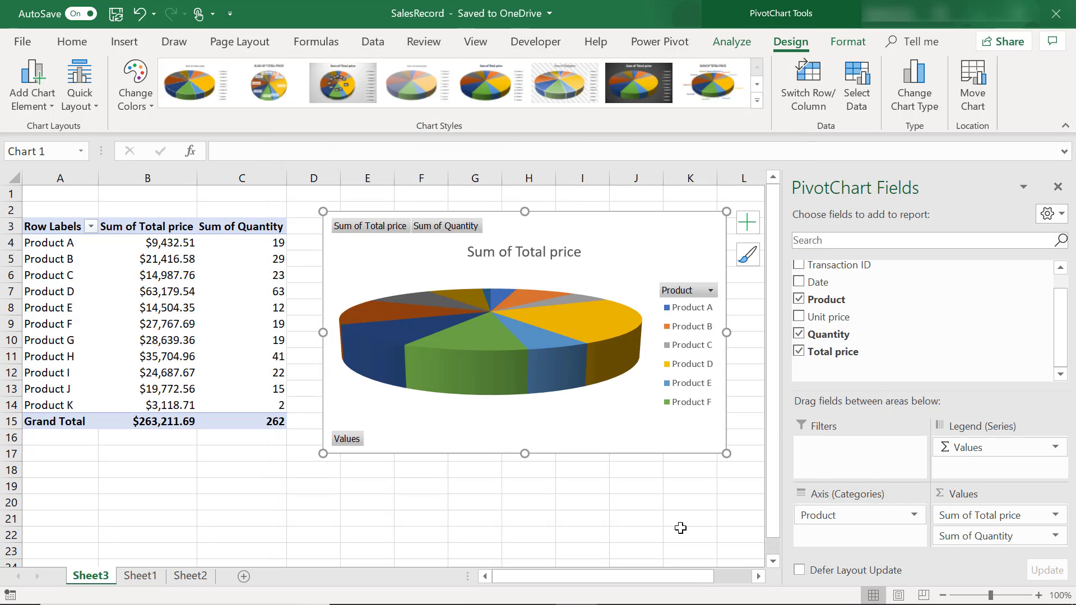
Apply the quick layout with a title, percentage labels and a legend to the pie chart.
{"action": "left_click", "coordinate": [88, 112]}
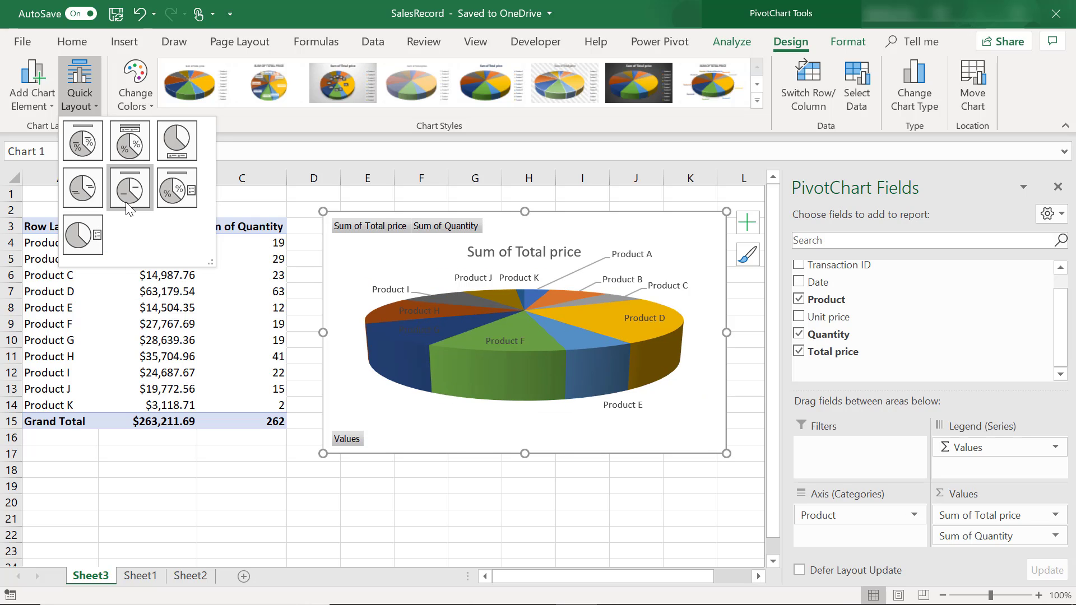
{"action": "left_click", "coordinate": [161, 201]}
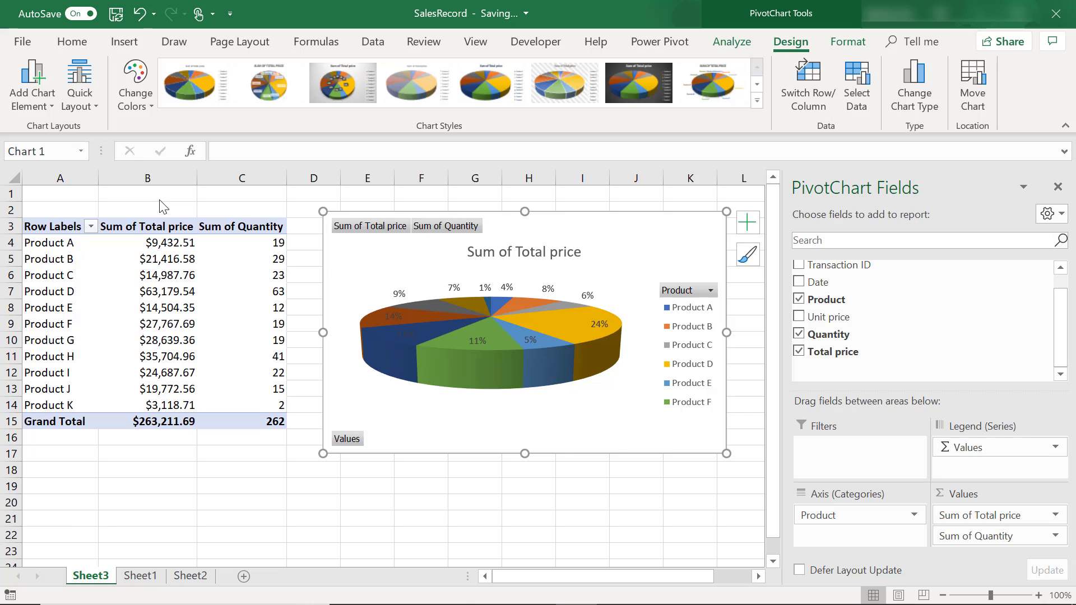
Rename the Sum of Quantity column header in the PivotTable to "Total quantity".
{"action": "left_click", "coordinate": [246, 227]}
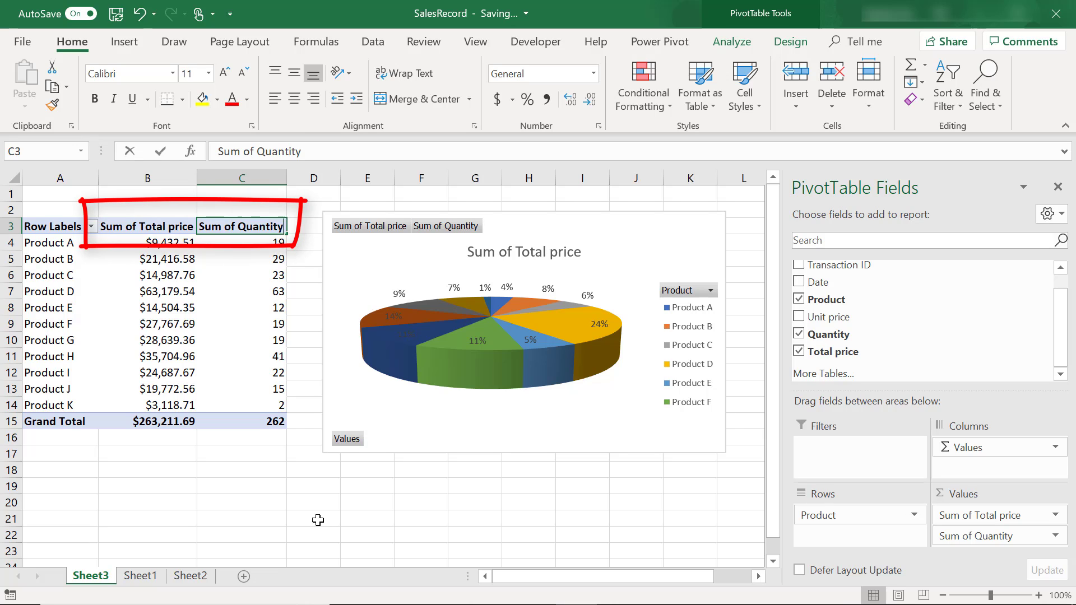
{"action": "type", "text": "Quantity"}
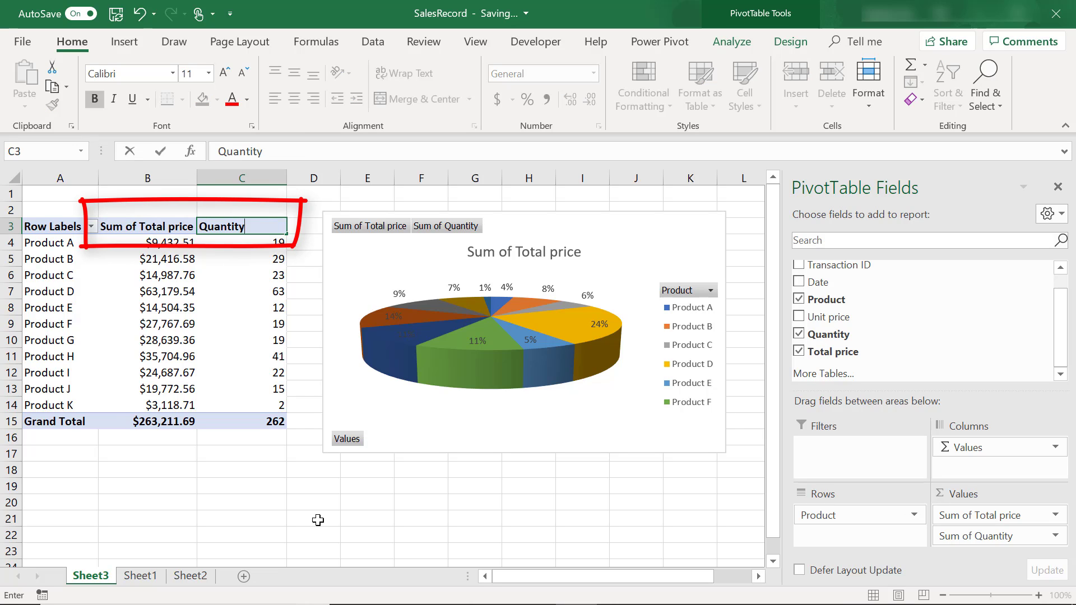
{"action": "left_click", "coordinate": [227, 226]}
{"action": "key", "text": "BackSpace"}
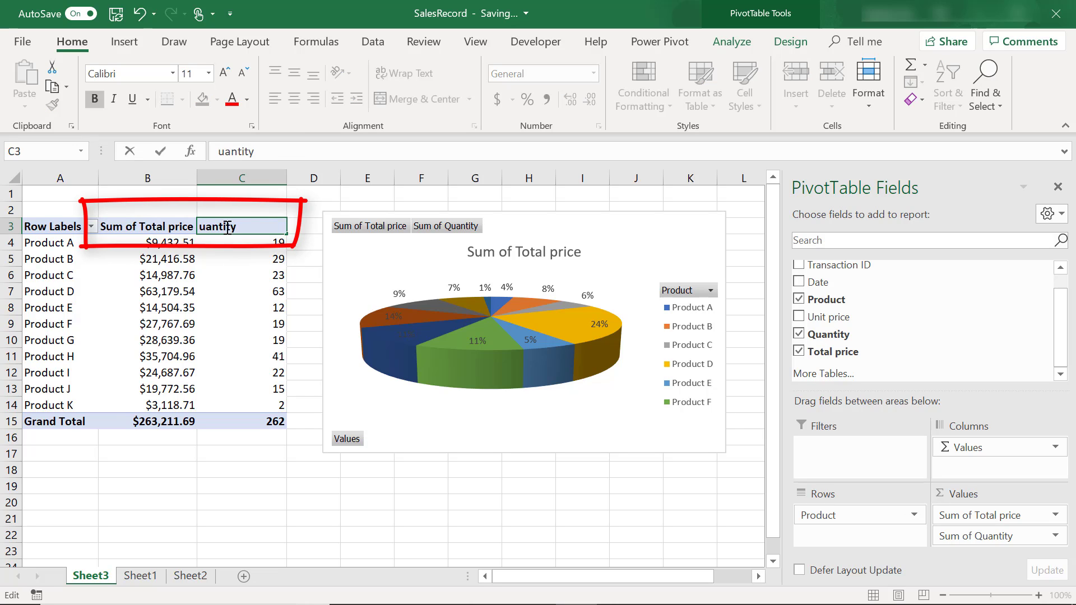
{"action": "type", "text": "Total "}
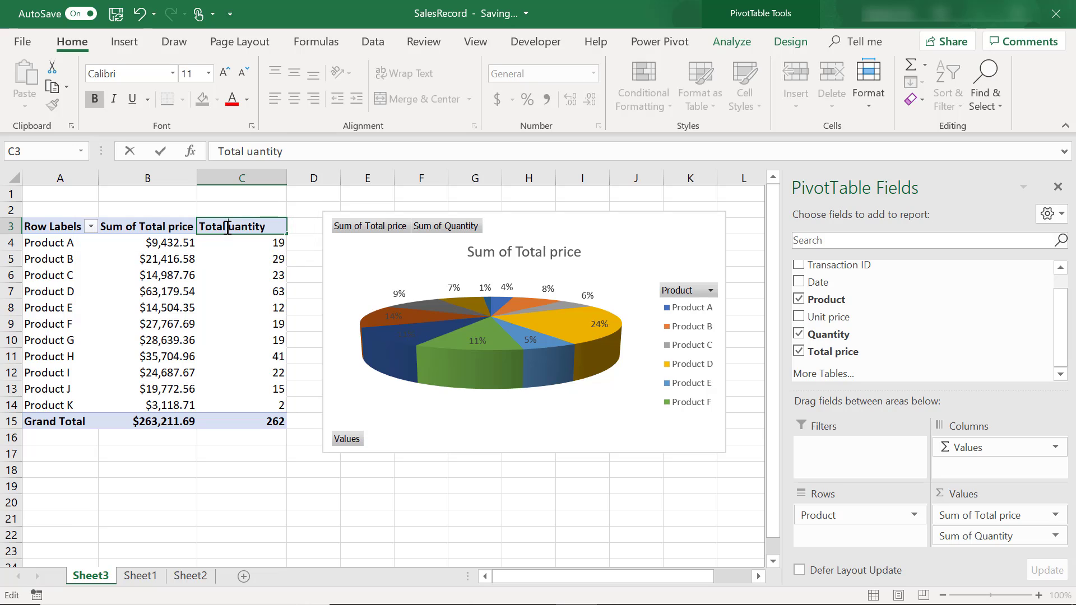
{"action": "type", "text": "q"}
Rename the Sum of Total price column header in the PivotTable to "Total sales".
{"action": "left_click", "coordinate": [172, 227]}
{"action": "type", "text": "Tot"}
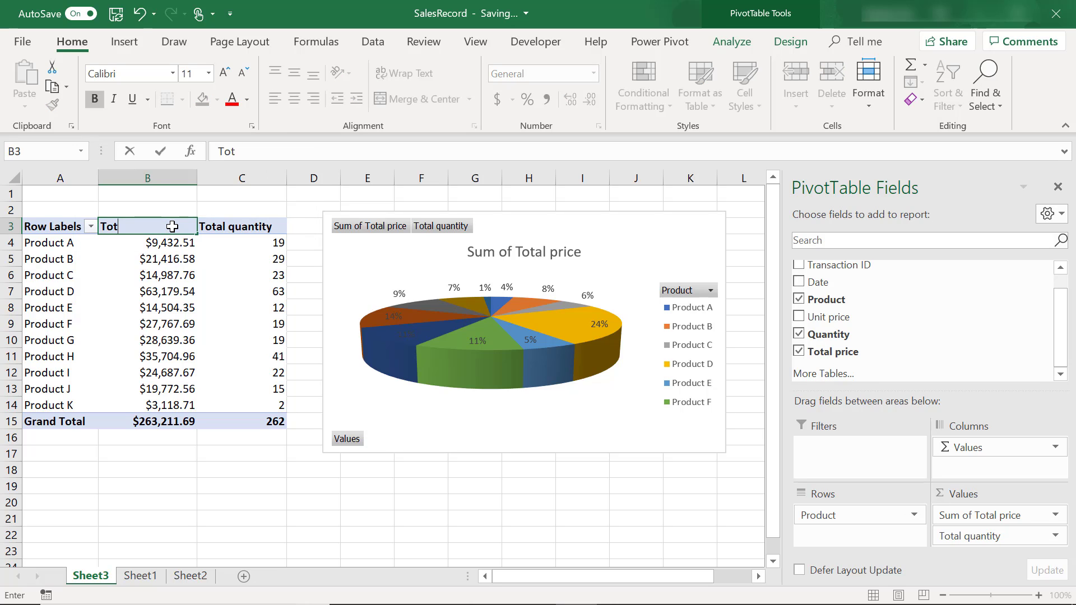
{"action": "type", "text": "al sales"}
{"action": "left_click", "coordinate": [314, 486]}
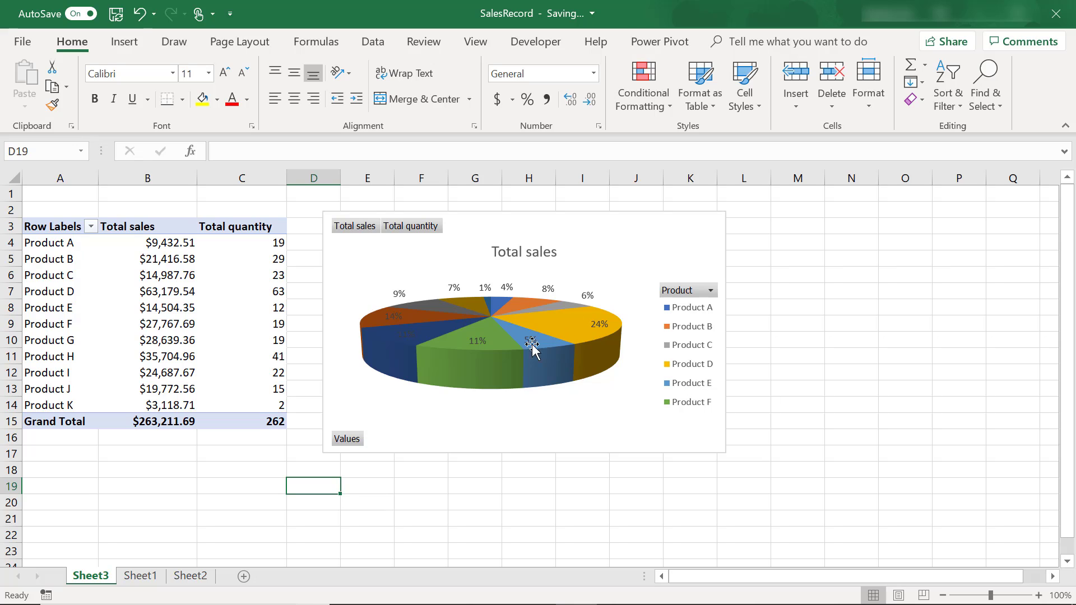
Sort the products in the PivotTable by Total sales from largest to smallest.
{"action": "left_click_drag", "start_coordinate": [171, 242], "coordinate": [170, 403]}
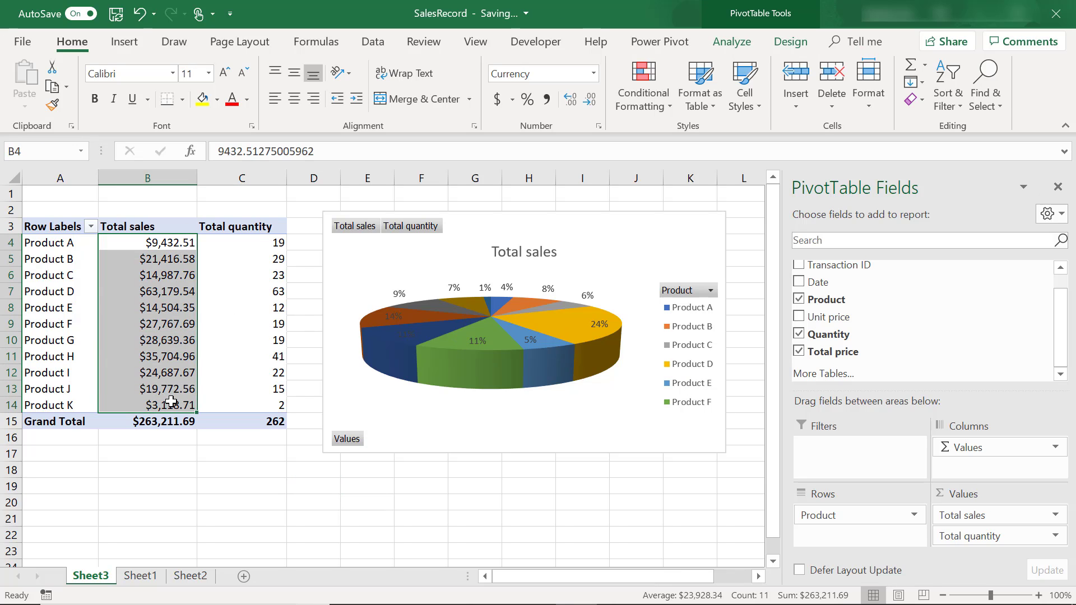
{"action": "left_click", "coordinate": [944, 106]}
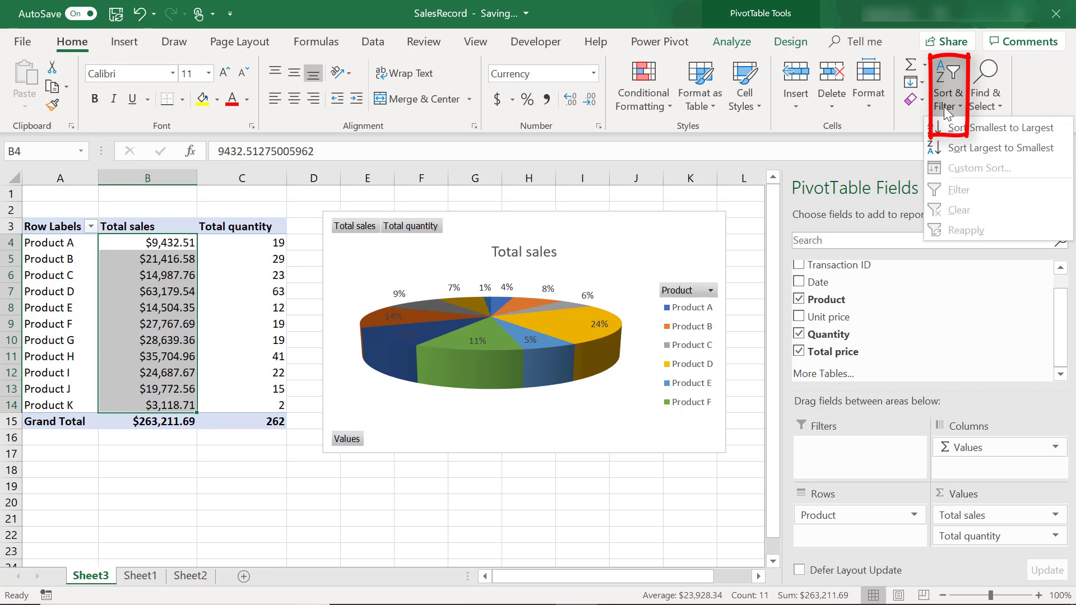
{"action": "left_click", "coordinate": [968, 147]}
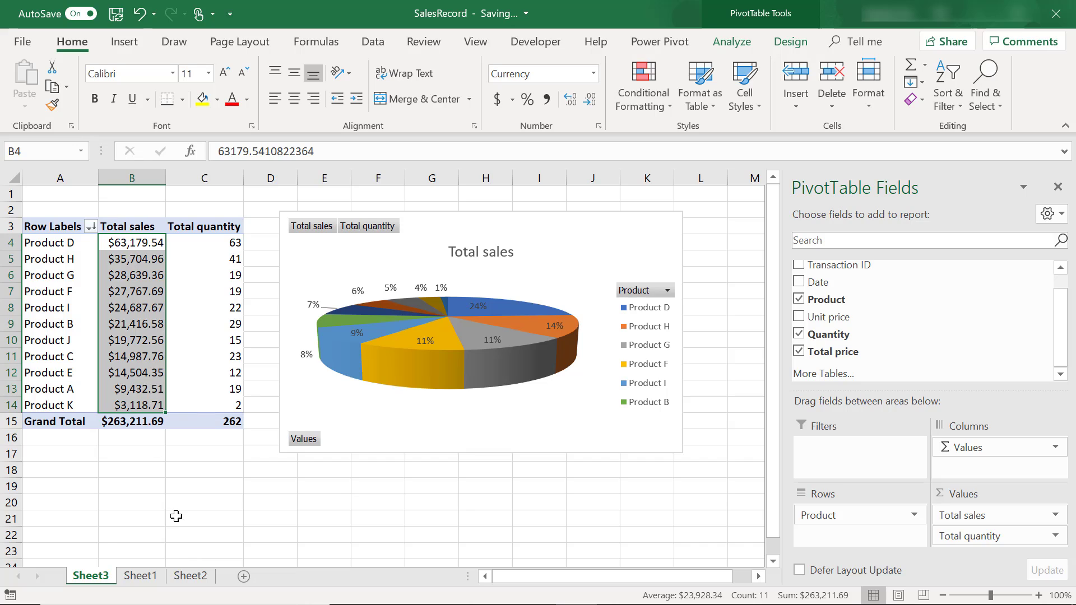
{"action": "left_click", "coordinate": [170, 474]}
Insert slicers for the Salesperson and Product fields of the pie PivotChart.
{"action": "left_click", "coordinate": [552, 451]}
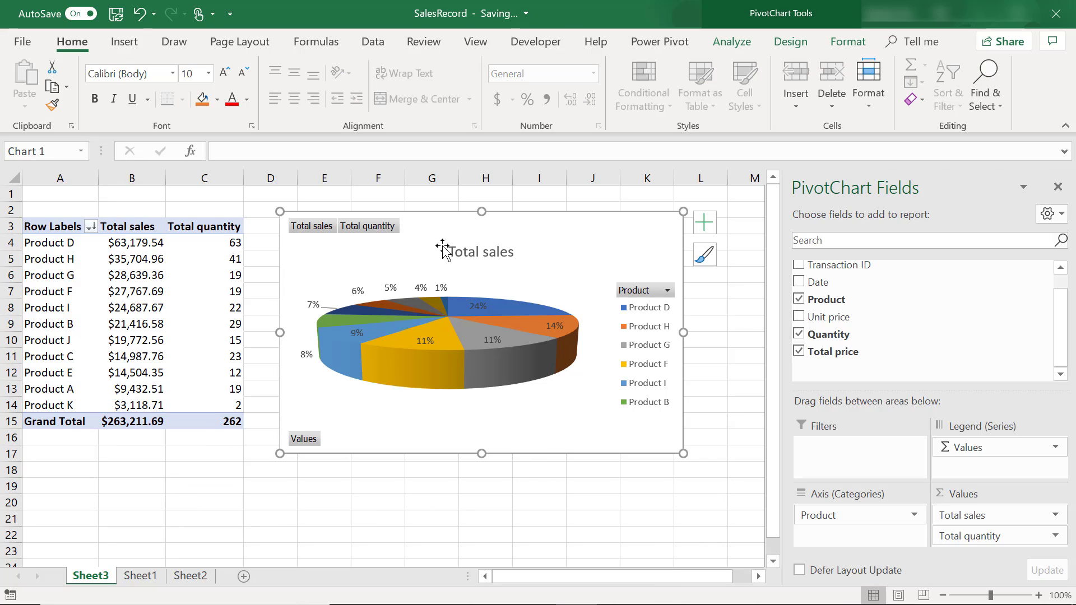
{"action": "left_click", "coordinate": [132, 44]}
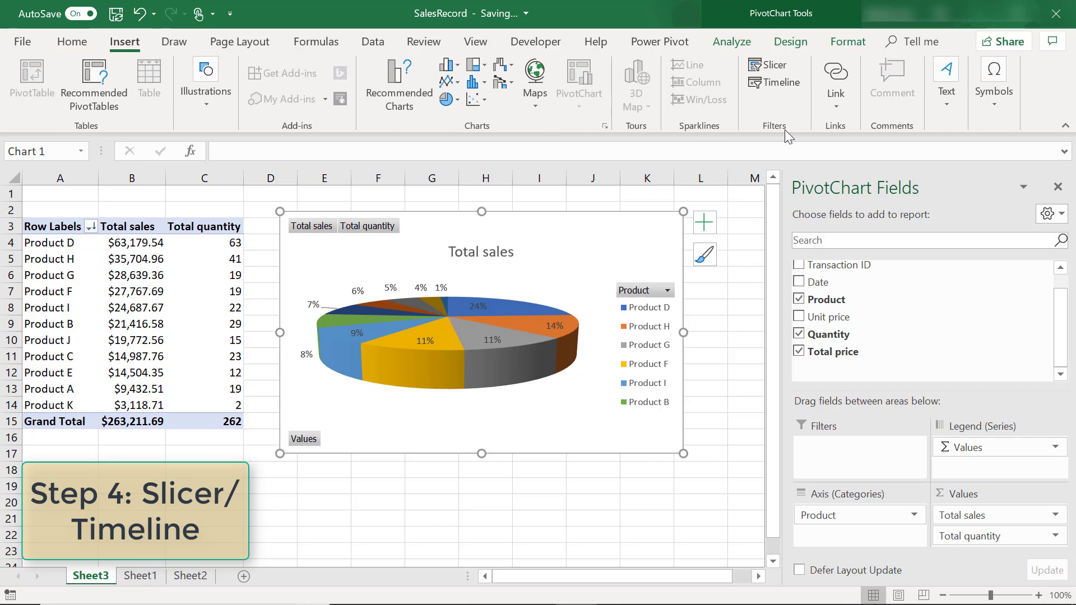
{"action": "left_click", "coordinate": [782, 68]}
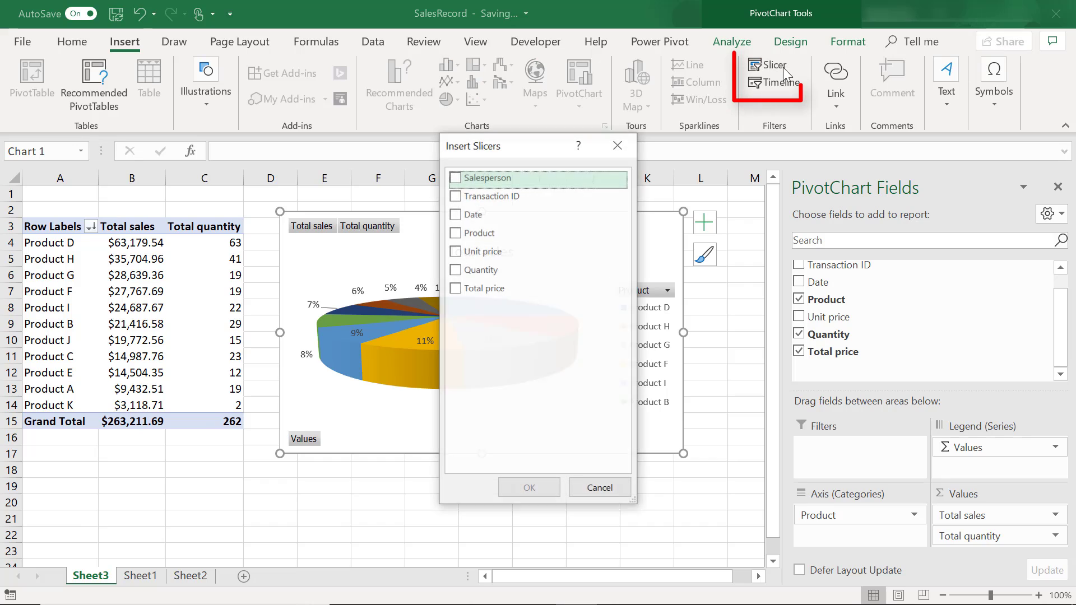
{"action": "left_click", "coordinate": [454, 177]}
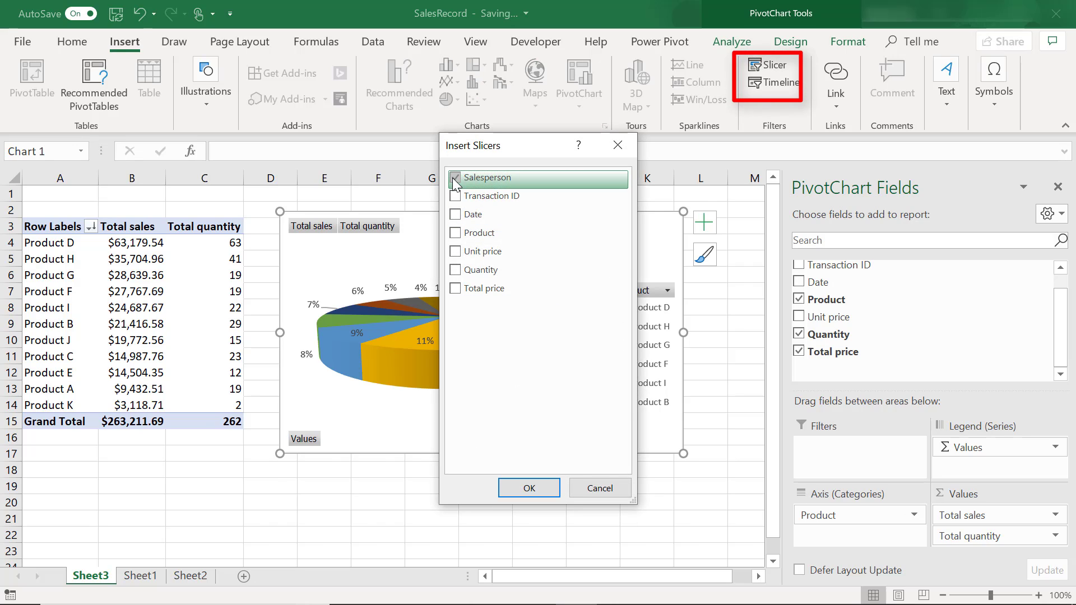
{"action": "left_click", "coordinate": [455, 233]}
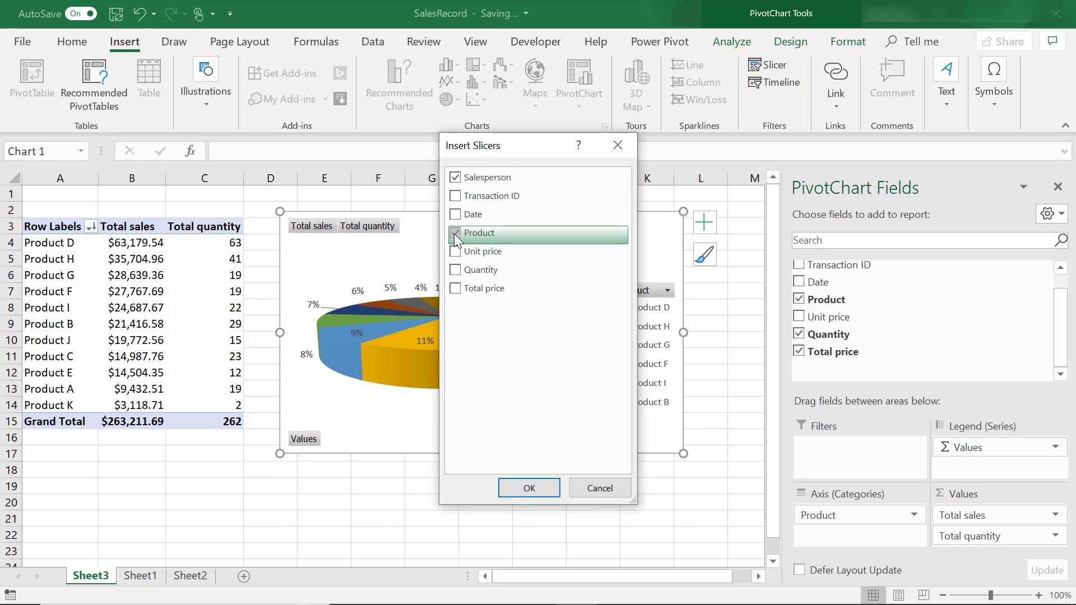
{"action": "left_click", "coordinate": [518, 489]}
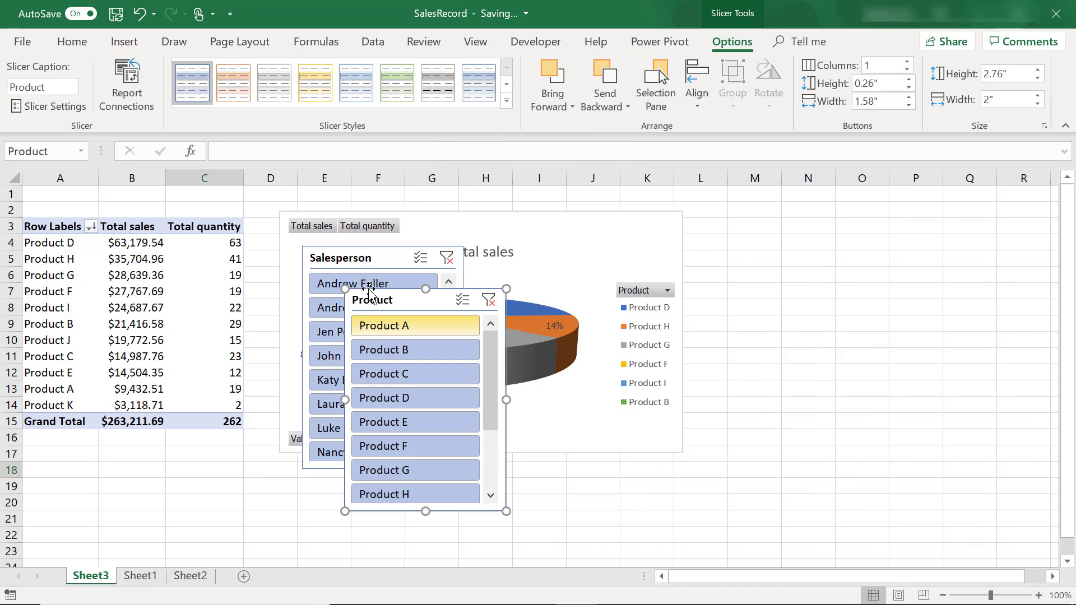
Place the Salesperson and Product slicers side by side beside the pie chart, and shift the chart closer to the PivotTable.
{"action": "left_click_drag", "start_coordinate": [399, 297], "coordinate": [891, 219]}
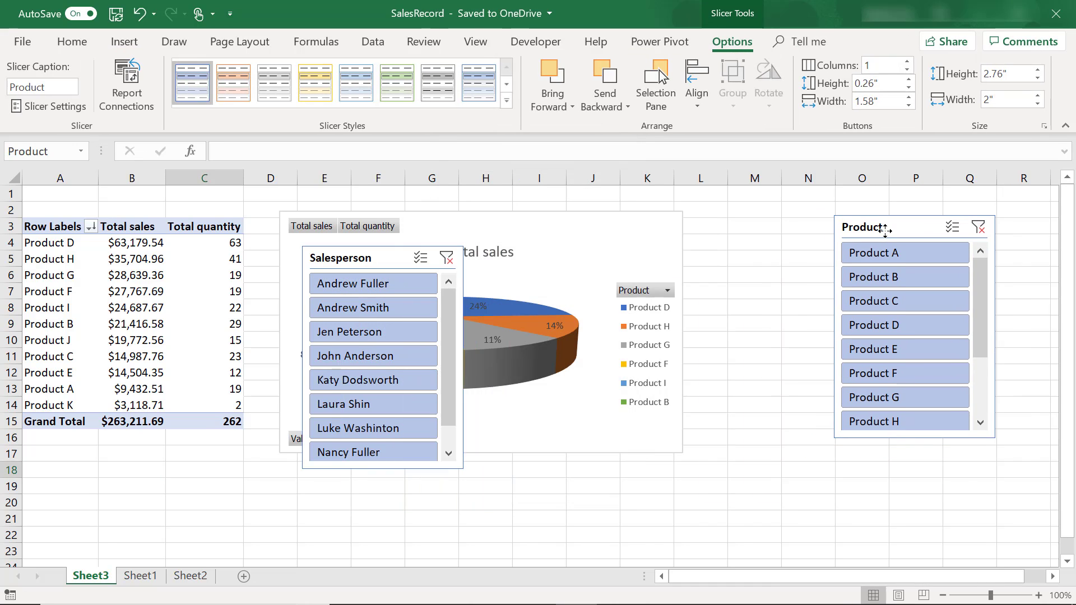
{"action": "left_click_drag", "start_coordinate": [360, 252], "coordinate": [736, 225]}
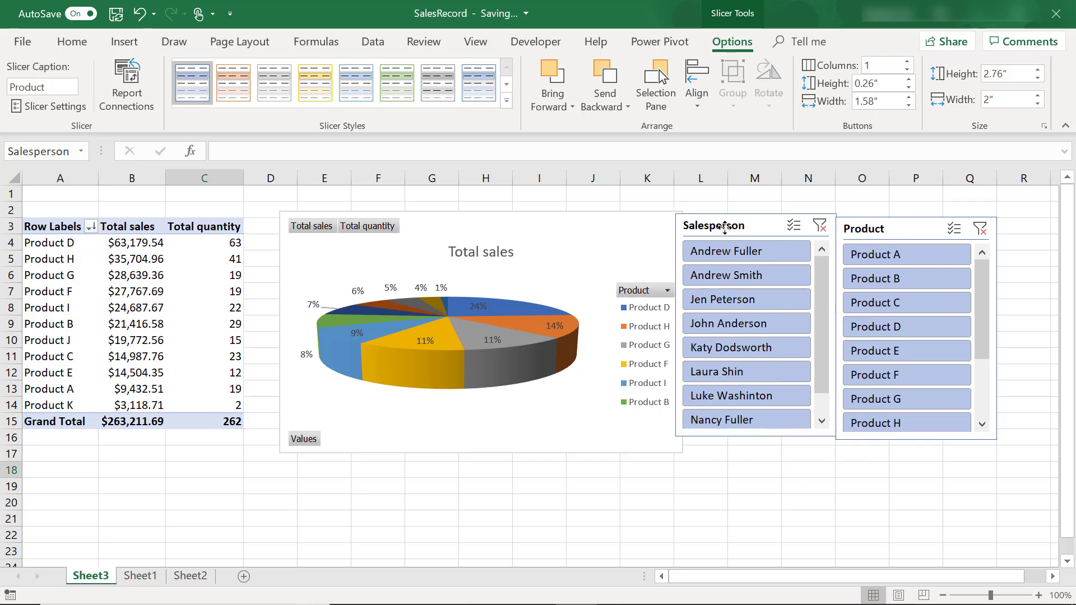
{"action": "mouse_move", "coordinate": [514, 220]}
{"action": "left_mouse_down"}
{"action": "mouse_move", "coordinate": [475, 222]}
{"action": "mouse_move", "coordinate": [497, 224]}
{"action": "left_mouse_up"}
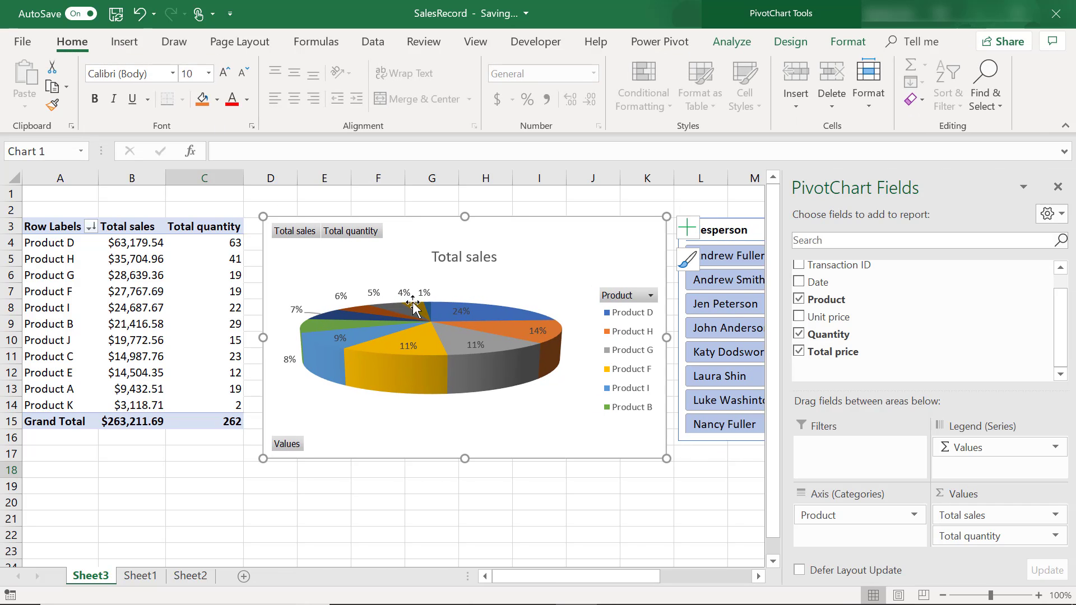
Insert a timeline for the Date field of the pie PivotChart.
{"action": "left_click", "coordinate": [123, 44]}
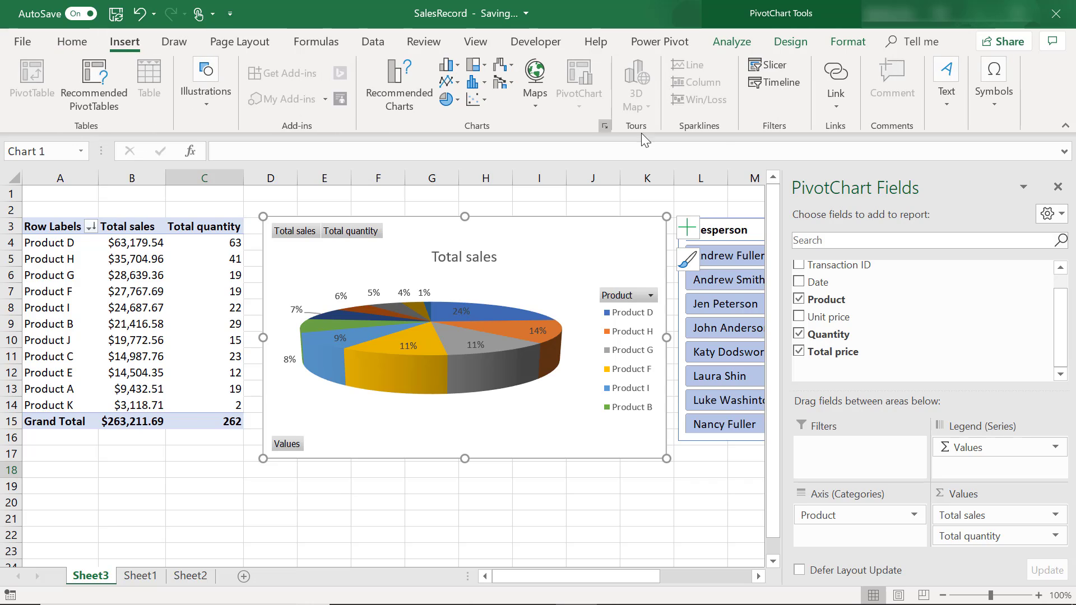
{"action": "left_click", "coordinate": [781, 84]}
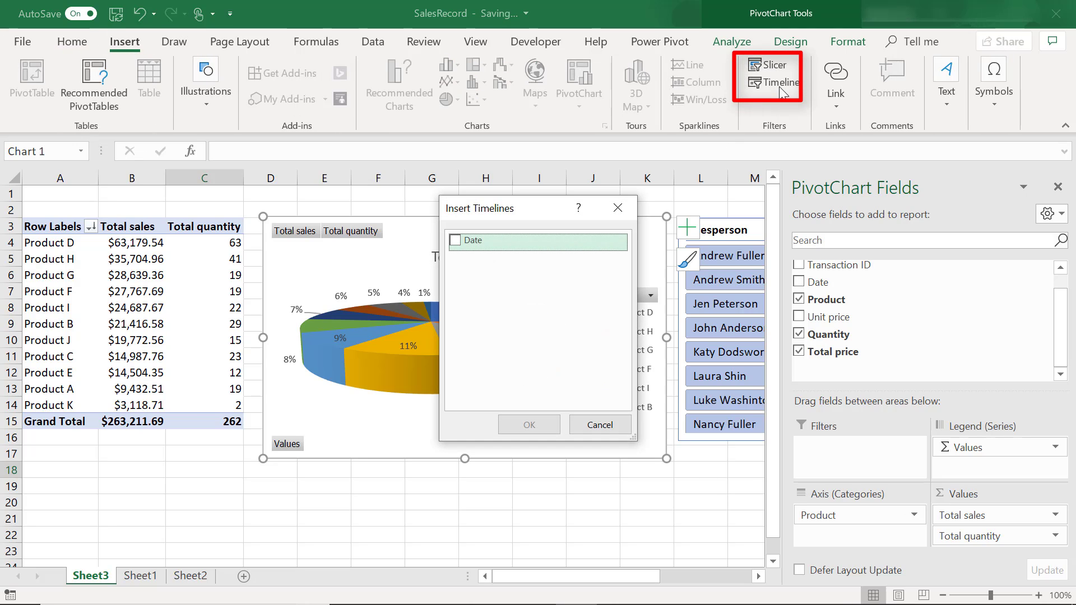
{"action": "left_click", "coordinate": [454, 242]}
{"action": "left_click", "coordinate": [550, 425]}
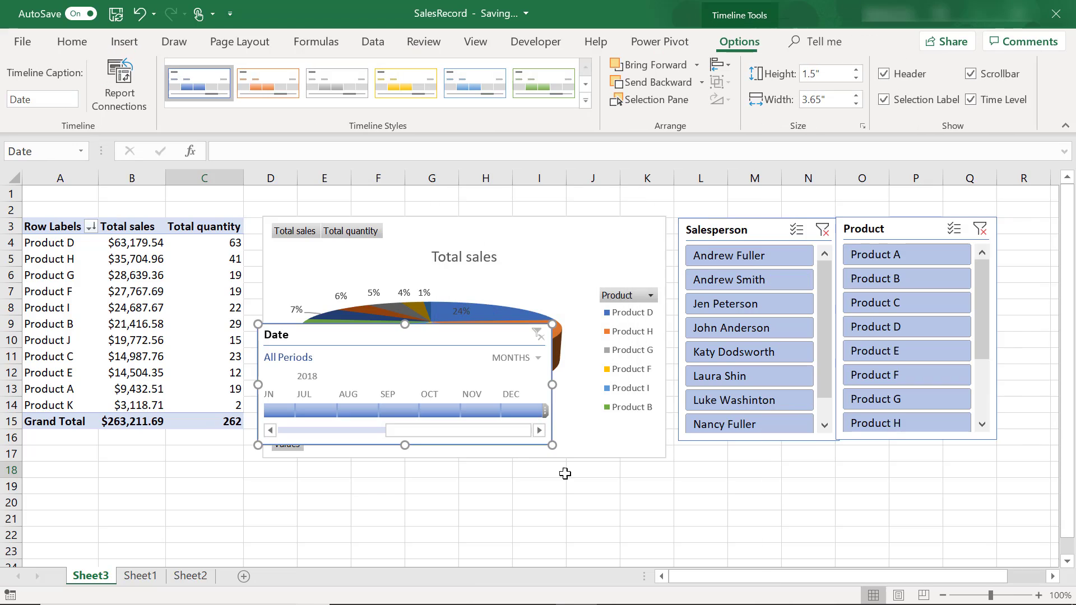
Move the Date timeline off the pie chart to the space below the two slicers.
{"action": "left_click_drag", "start_coordinate": [420, 335], "coordinate": [750, 491]}
{"action": "left_click_drag", "start_coordinate": [827, 493], "coordinate": [852, 459]}
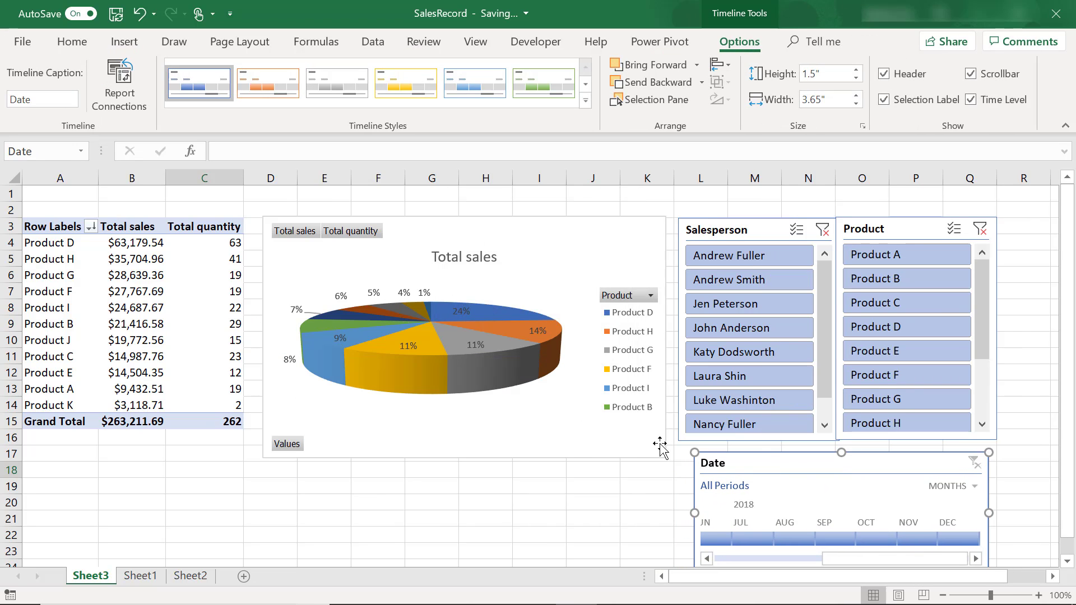
{"action": "scroll", "coordinate": [577, 463], "scroll_direction": "down", "scroll_amount": 1}
{"action": "scroll", "coordinate": [578, 468], "scroll_direction": "up", "scroll_amount": 1}
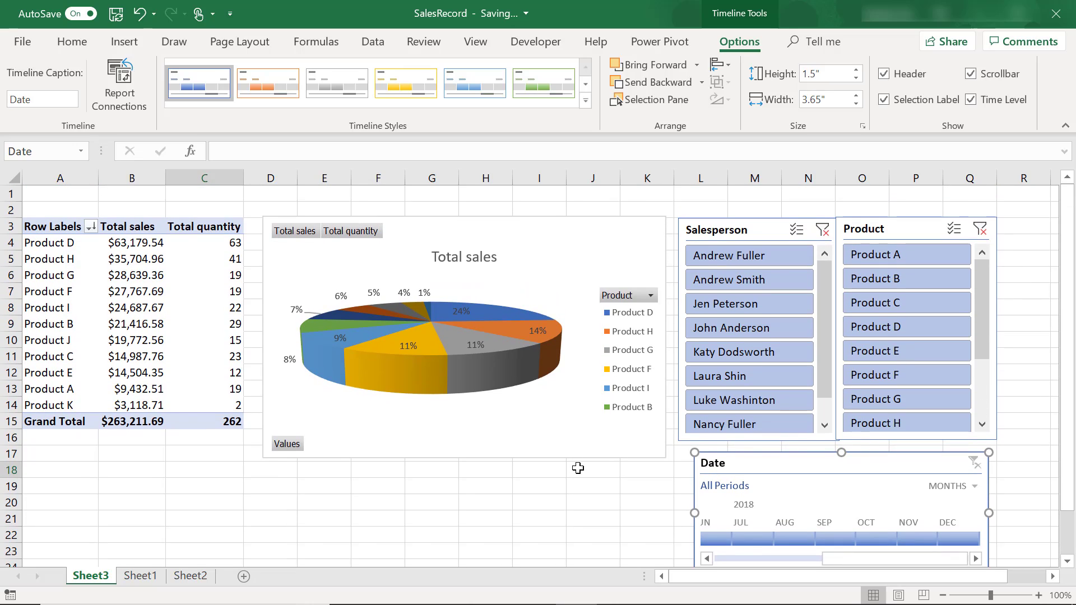
Stretch the pie chart's legend downward so that it lists all products from Product D to Product K.
{"action": "left_click", "coordinate": [614, 357]}
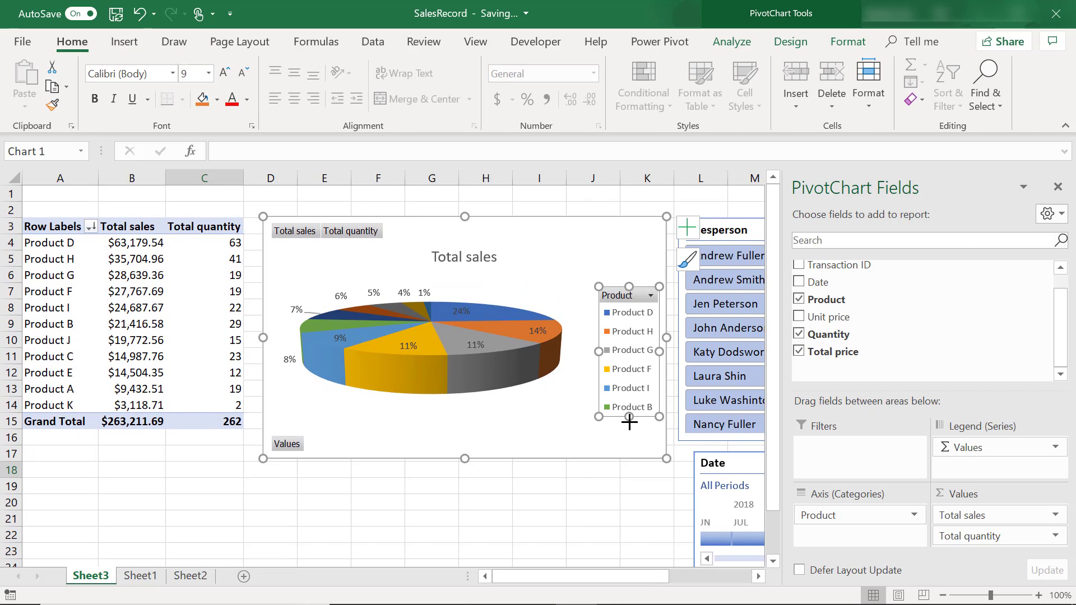
{"action": "left_click_drag", "start_coordinate": [629, 417], "coordinate": [625, 449]}
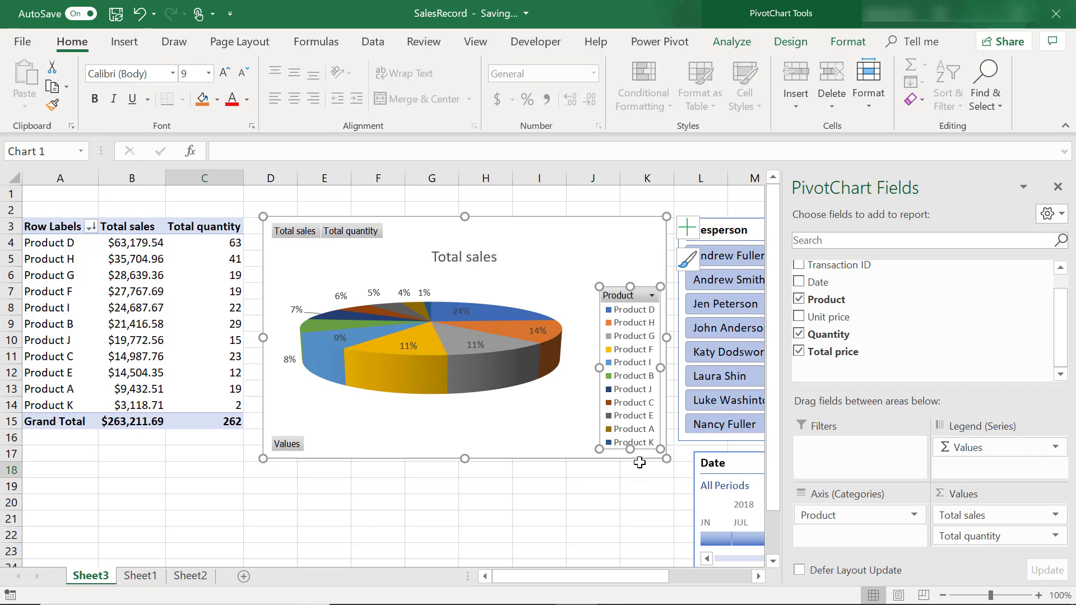
{"action": "left_click_drag", "start_coordinate": [630, 449], "coordinate": [633, 455]}
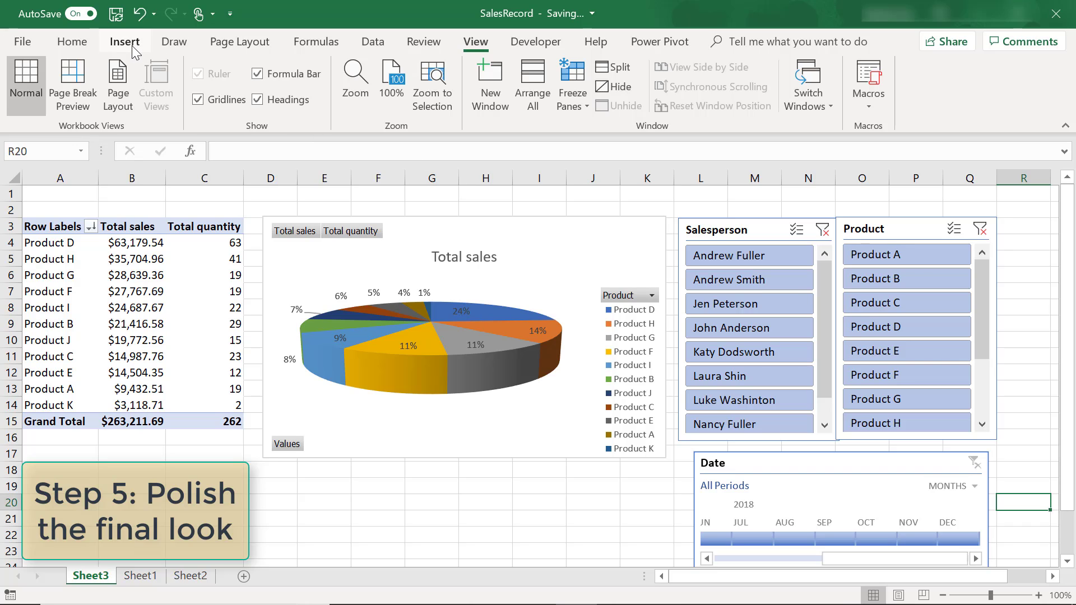
Add a black-filled WordArt title reading "Sales report in 2018" and place it above the PivotTable and chart.
{"action": "left_click", "coordinate": [125, 42]}
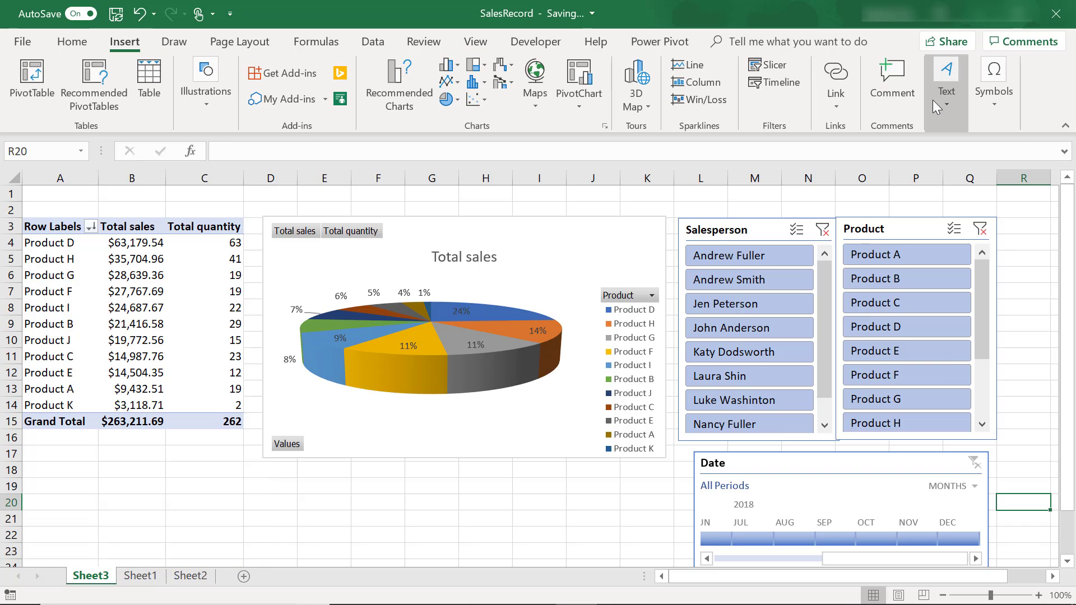
{"action": "left_click", "coordinate": [946, 84]}
{"action": "left_click", "coordinate": [963, 182]}
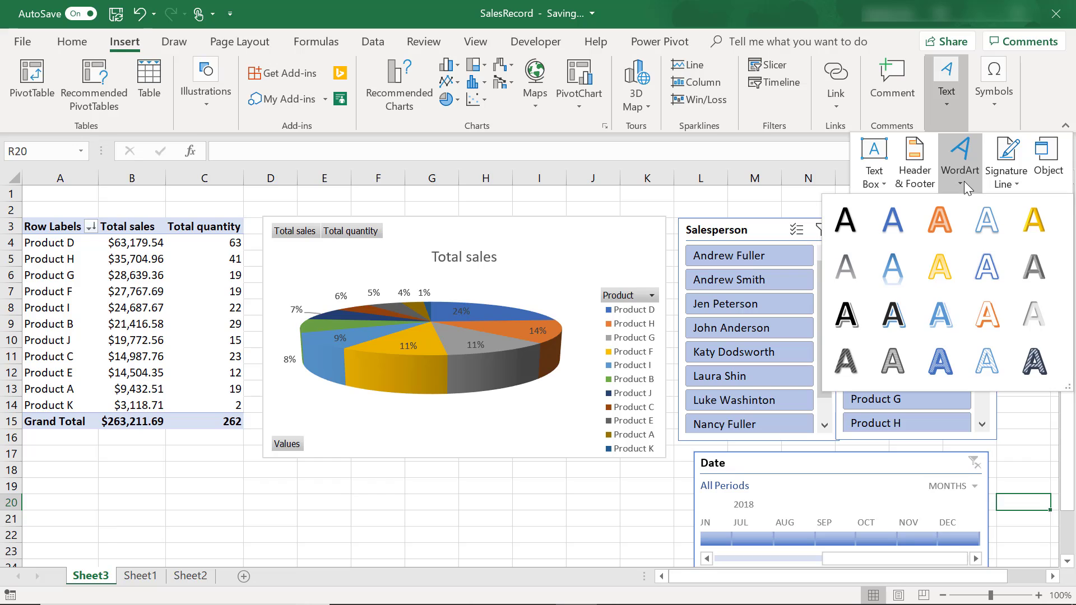
{"action": "left_click", "coordinate": [845, 219]}
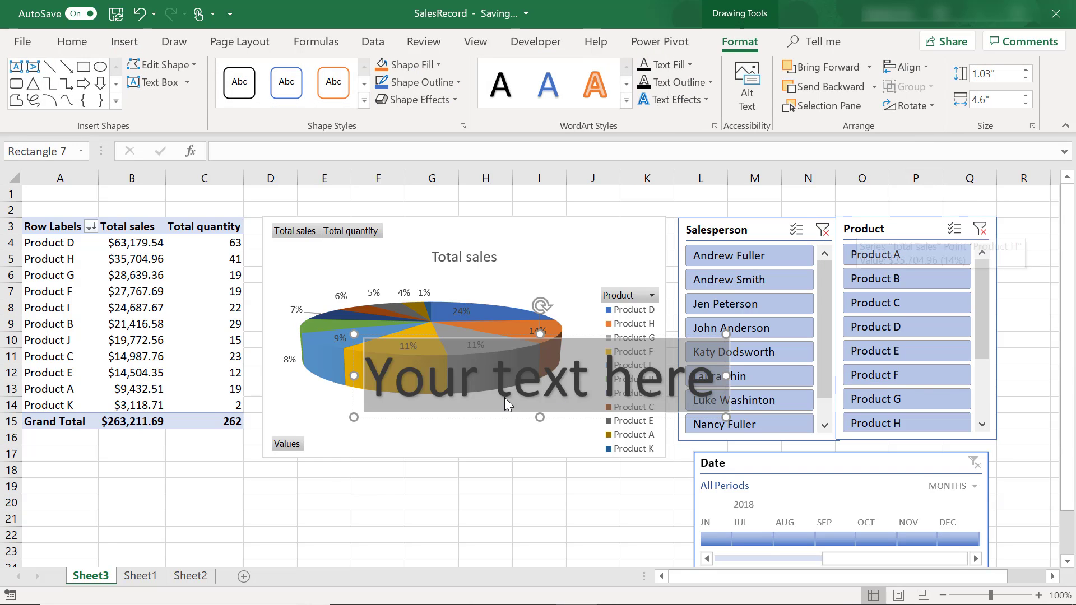
{"action": "type", "text": "Tot"}
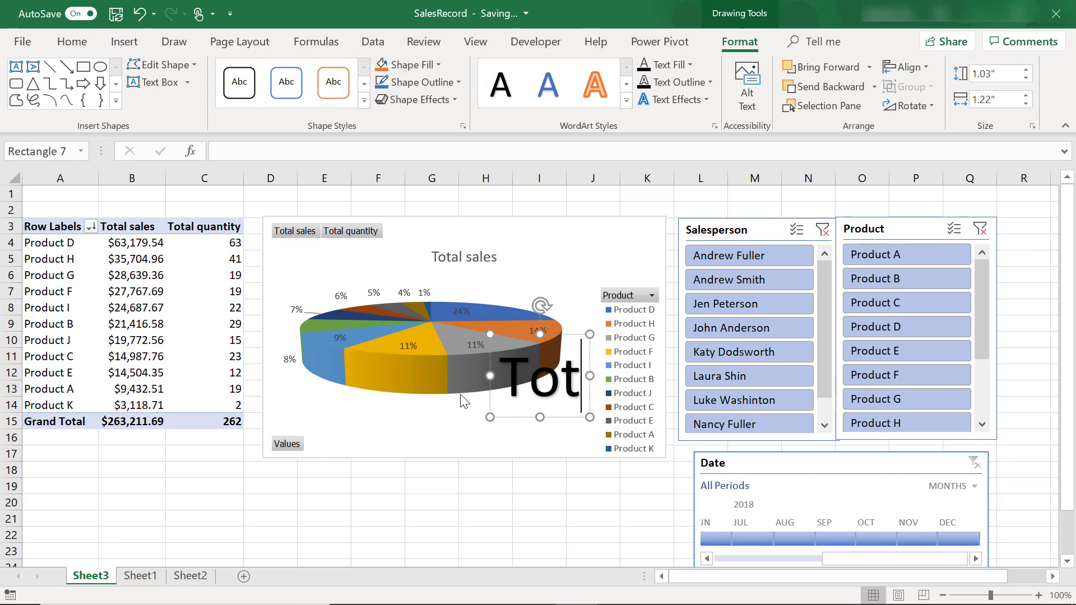
{"action": "type", "text": "al sale"}
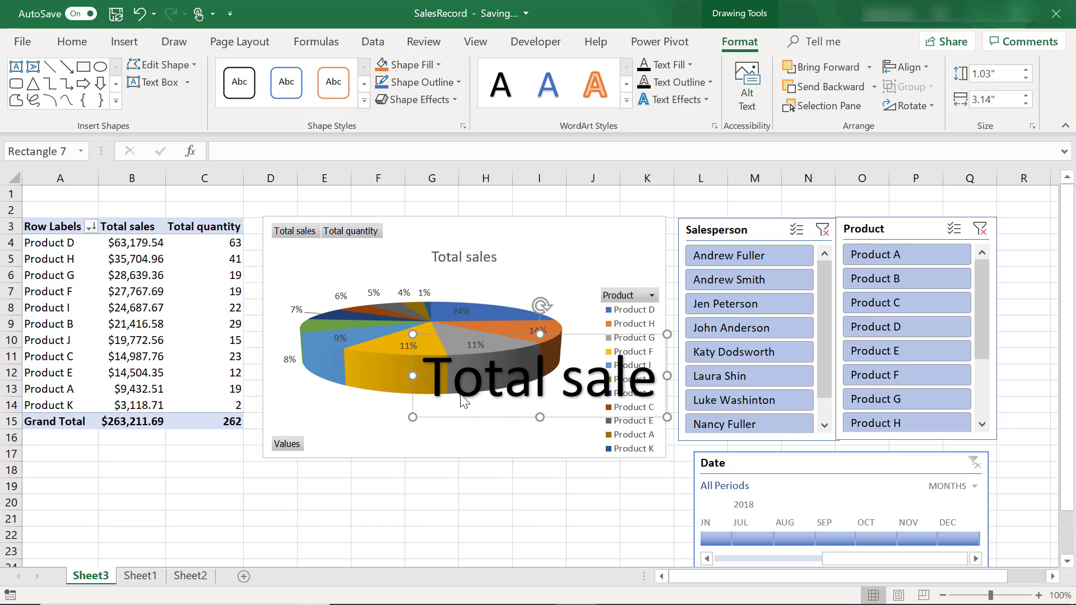
{"action": "key", "text": "BackSpace"}
{"action": "key", "text": "BackSpace"}
{"action": "key", "text": "BackSpace"}
{"action": "key", "text": "BackSpace"}
{"action": "key", "text": "BackSpace"}
{"action": "key", "text": "BackSpace"}
{"action": "key", "text": "BackSpace"}
{"action": "key", "text": "BackSpace"}
{"action": "key", "text": "BackSpace"}
{"action": "key", "text": "BackSpace"}
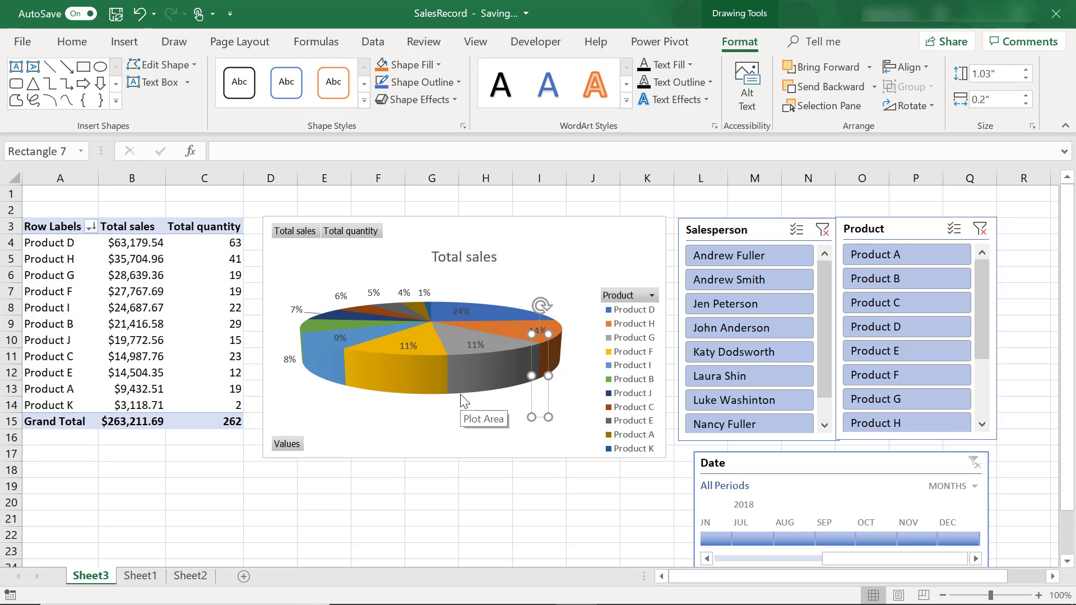
{"action": "type", "text": "Sales report in 2018"}
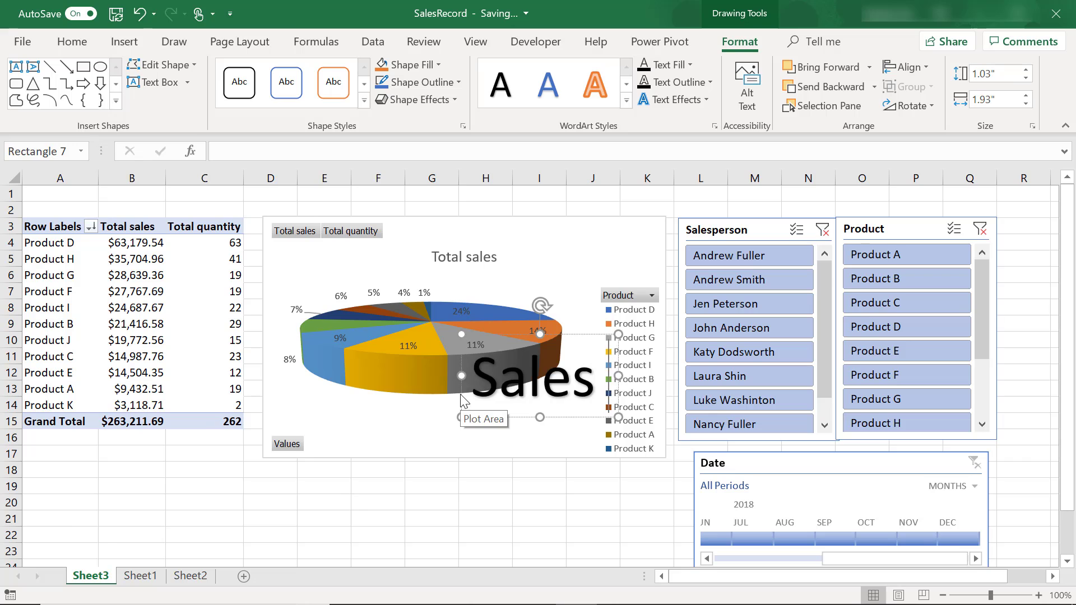
{"action": "left_click_drag", "start_coordinate": [289, 384], "coordinate": [12, 258]}
{"action": "left_click", "coordinate": [644, 232]}
Hide the worksheet's gridlines, the formula bar and the row and column headings.
{"action": "left_click", "coordinate": [475, 42]}
{"action": "left_click", "coordinate": [198, 99]}
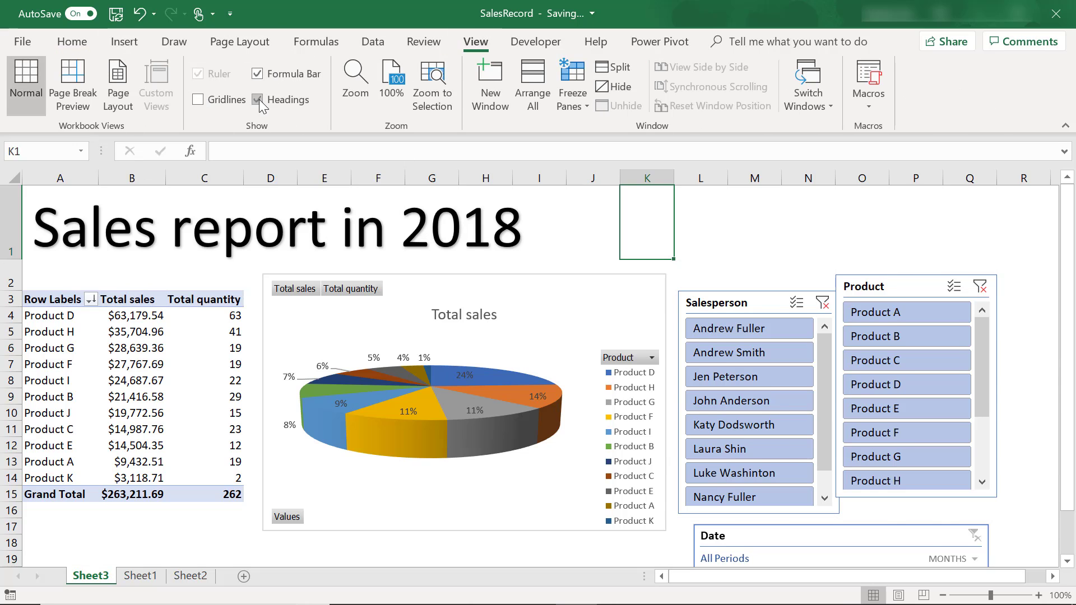
{"action": "left_click", "coordinate": [258, 100]}
Reposition the Salesperson and Product slicers so they line up with the top of the chart, with a small gap between them.
{"action": "left_click_drag", "start_coordinate": [715, 238], "coordinate": [704, 223]}
{"action": "left_click_drag", "start_coordinate": [843, 234], "coordinate": [852, 235]}
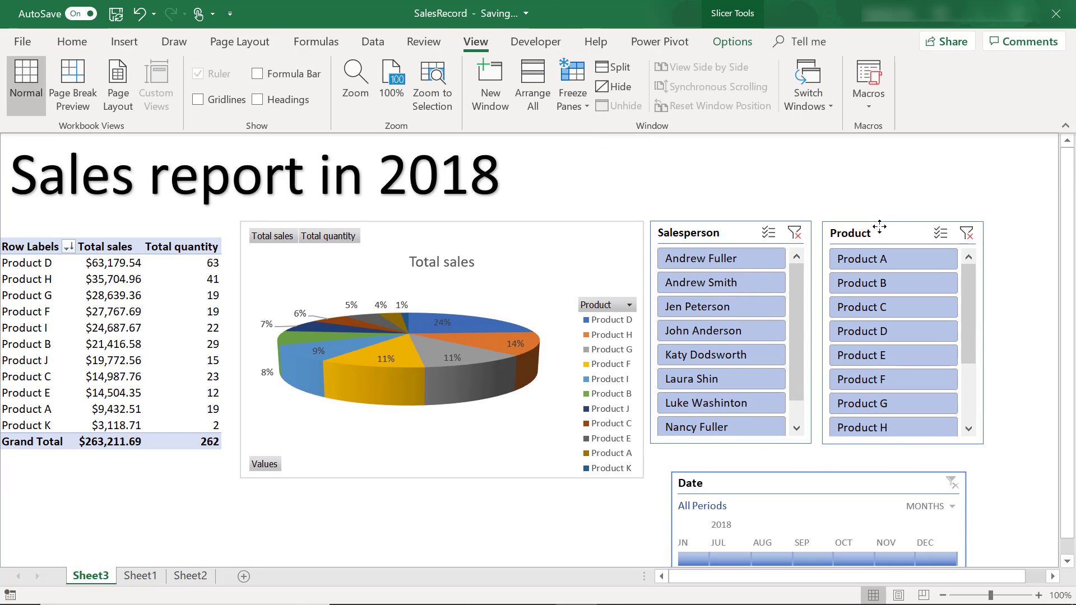
Move the Date timeline up so that it sits directly beneath the Salesperson and Product slicers.
{"action": "left_click_drag", "start_coordinate": [729, 483], "coordinate": [732, 460]}
{"action": "left_click", "coordinate": [1043, 287]}
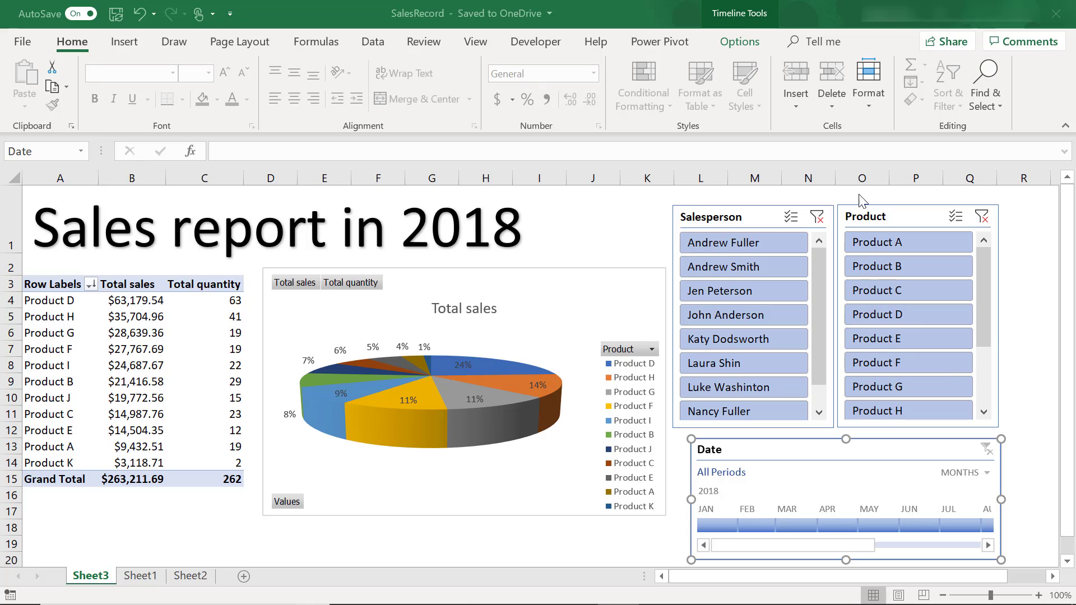
Try the orange style on the Date timeline and return it to the first blue style.
{"action": "left_click", "coordinate": [738, 42]}
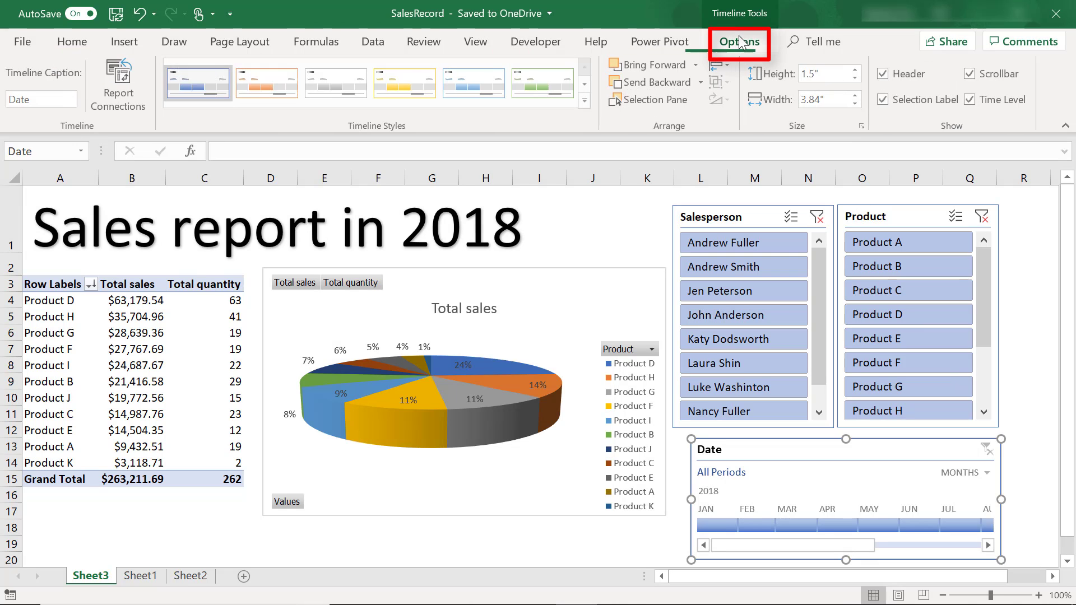
{"action": "left_click", "coordinate": [268, 83]}
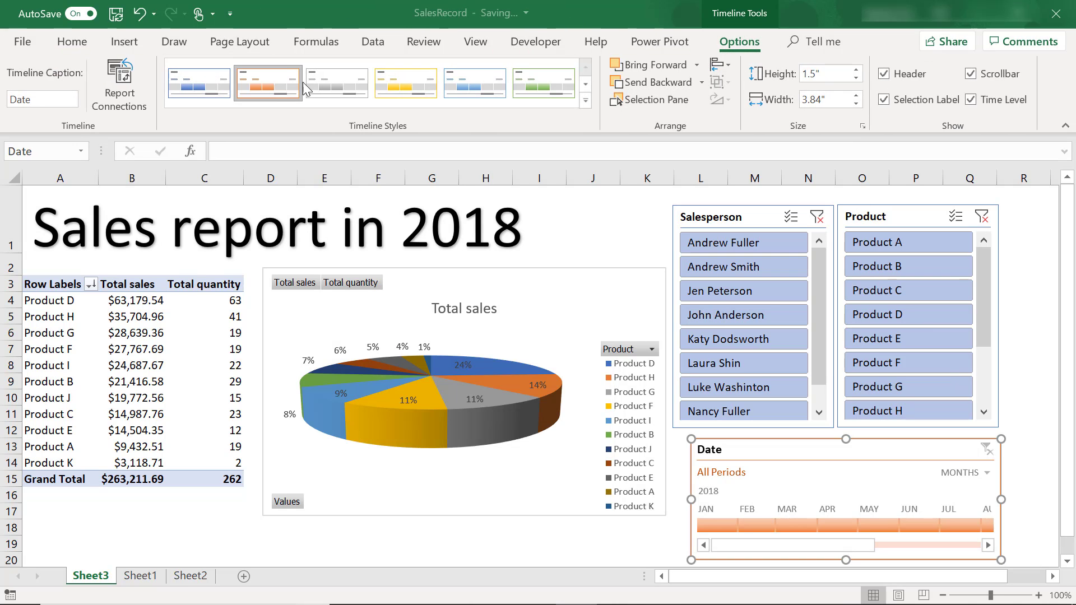
{"action": "left_click", "coordinate": [199, 83]}
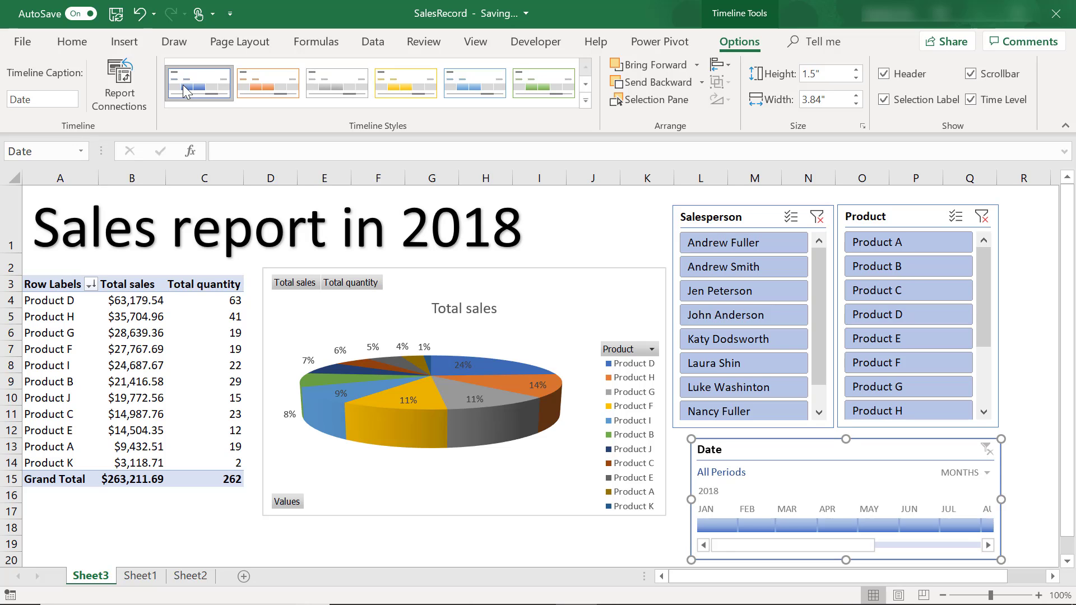
Try the orange style on the Salesperson slicer, return it to the first blue style and deselect the slicer.
{"action": "left_click", "coordinate": [729, 216]}
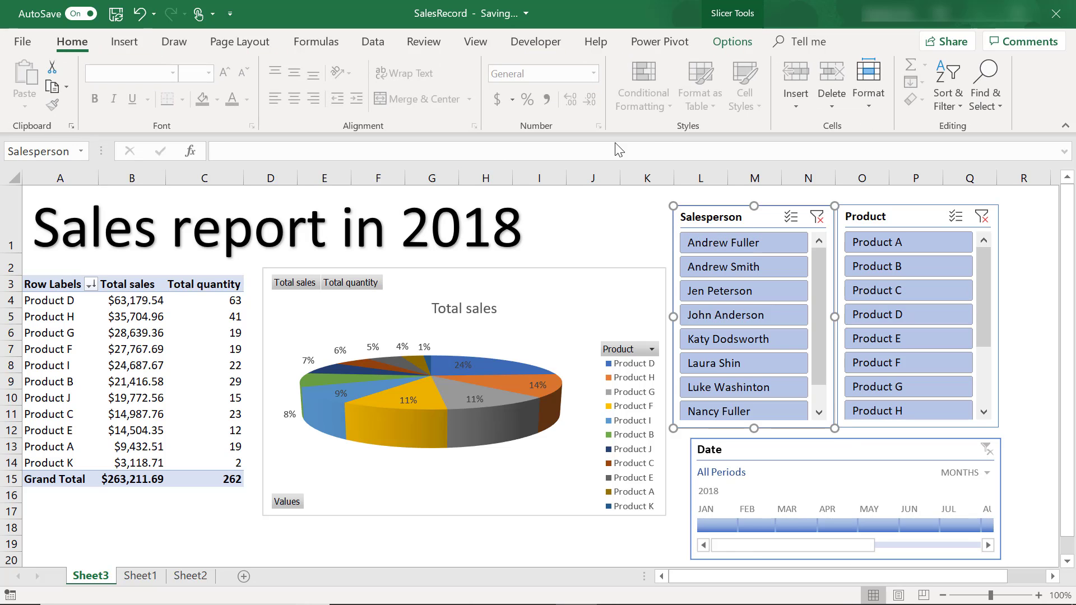
{"action": "left_click", "coordinate": [732, 42]}
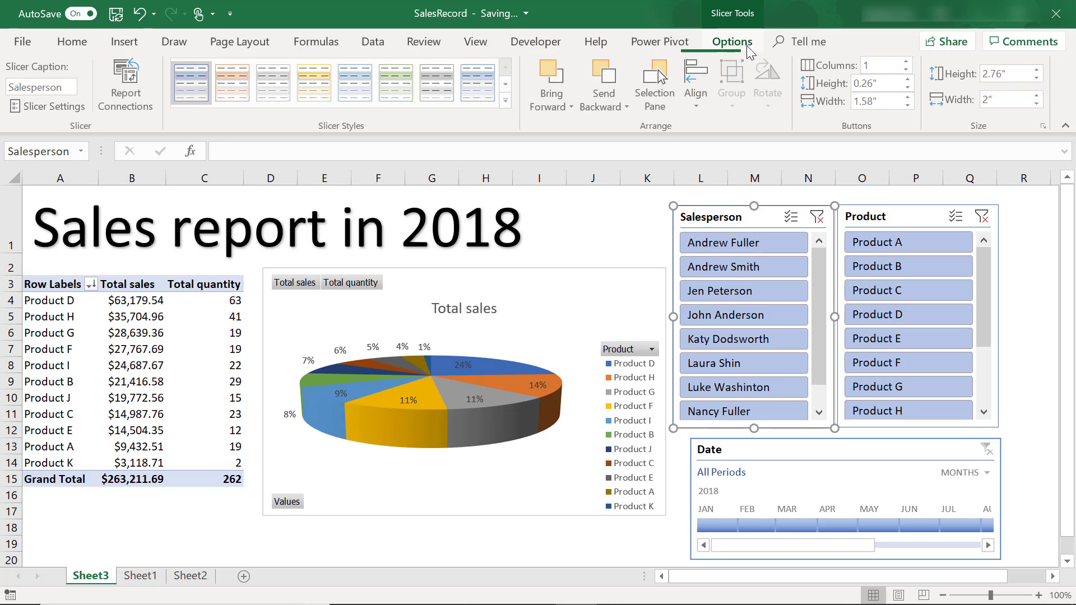
{"action": "left_click", "coordinate": [233, 83]}
{"action": "left_click", "coordinate": [192, 83]}
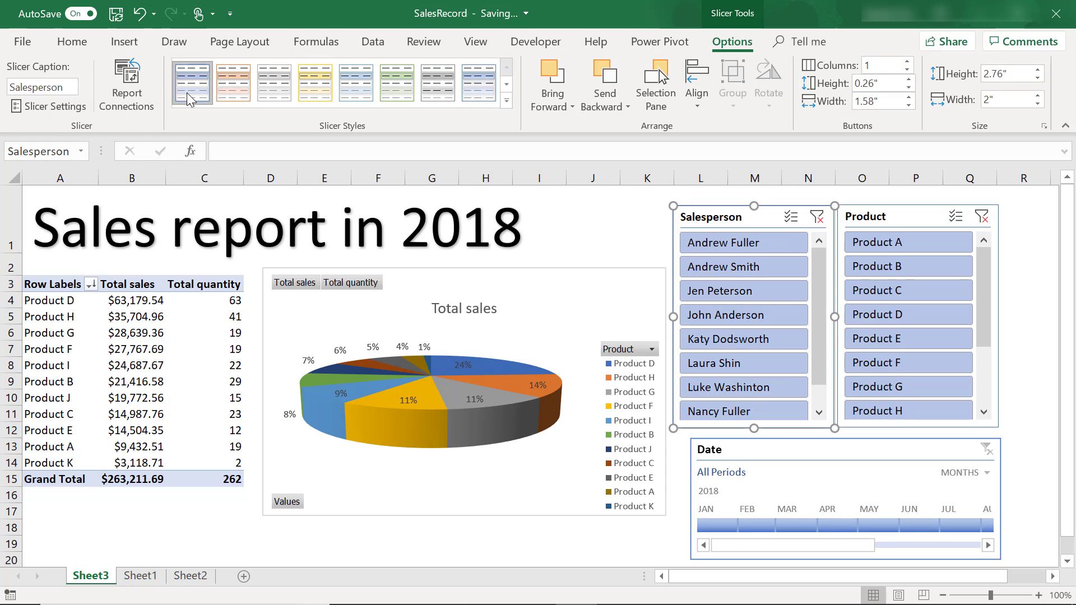
{"action": "left_click", "coordinate": [567, 539]}
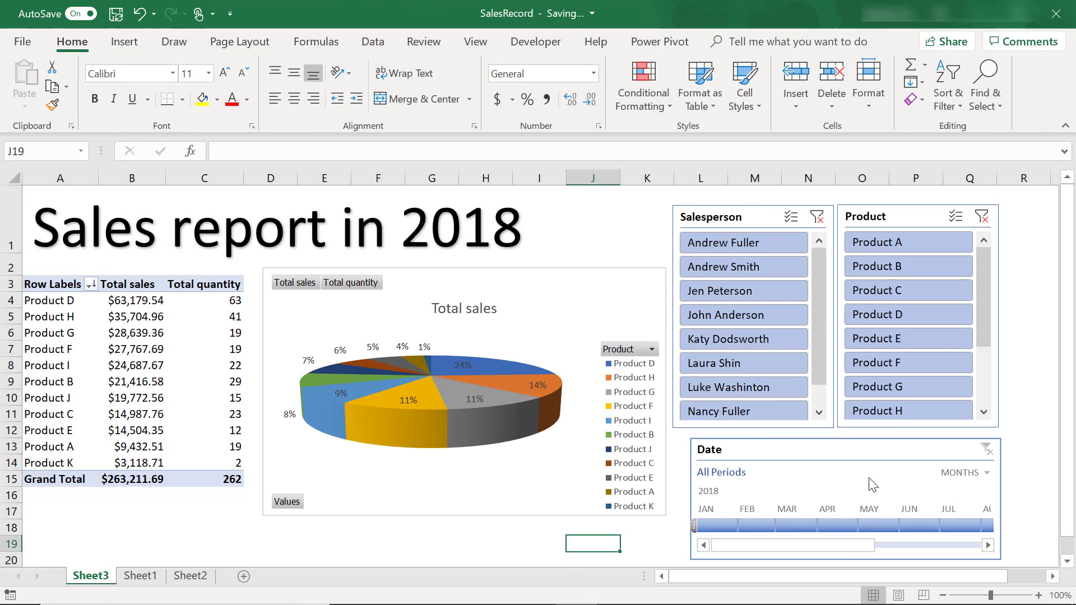
Set the Date timeline's time level to quarters.
{"action": "left_click", "coordinate": [982, 475]}
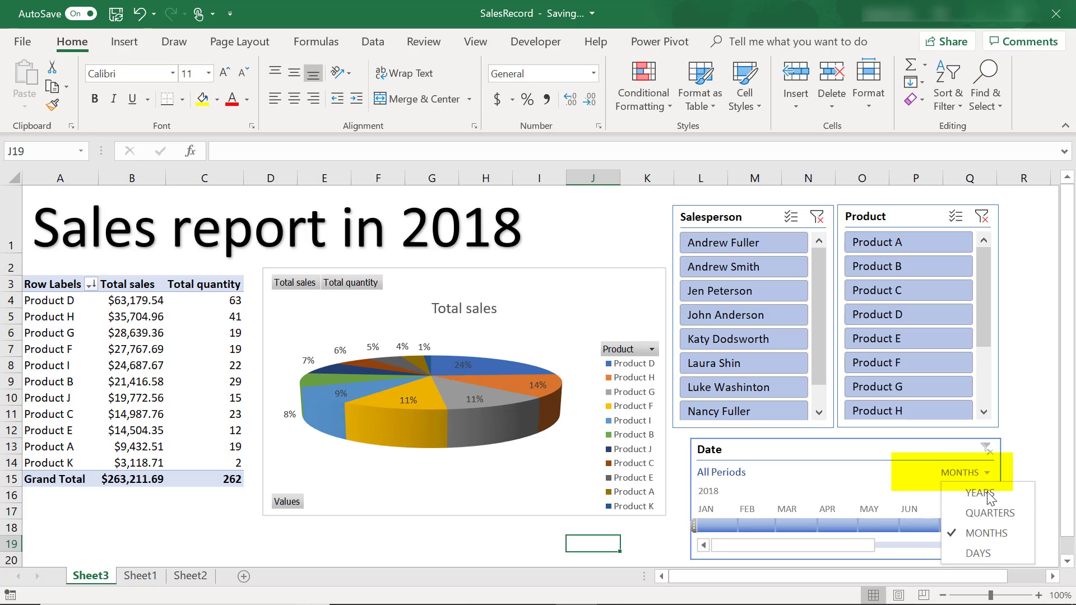
{"action": "left_click", "coordinate": [988, 513]}
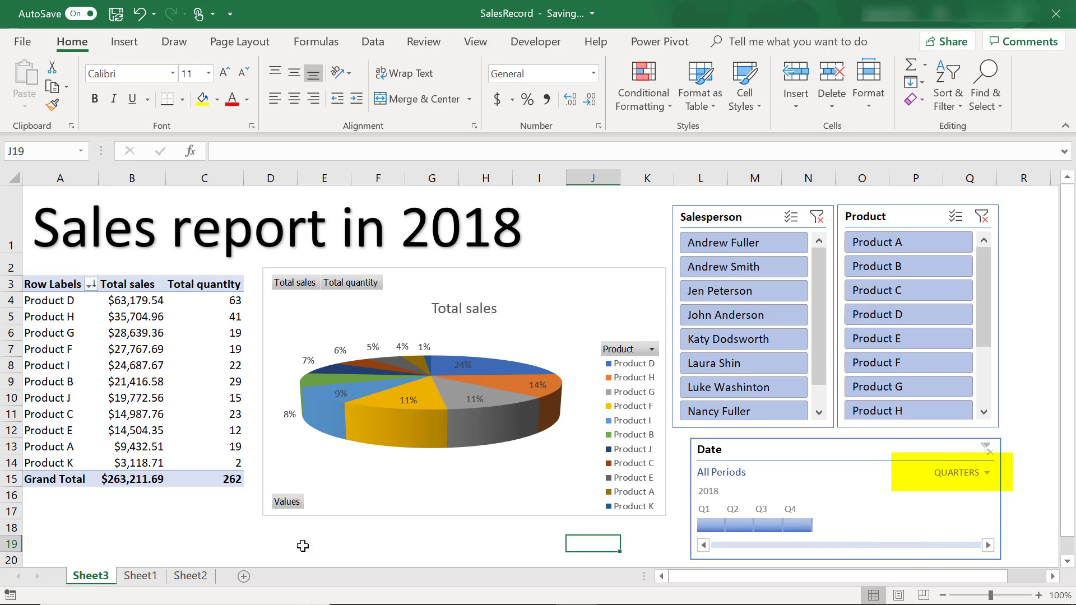
Rename the Sheet3 worksheet as Summary.
{"action": "left_click", "coordinate": [94, 577]}
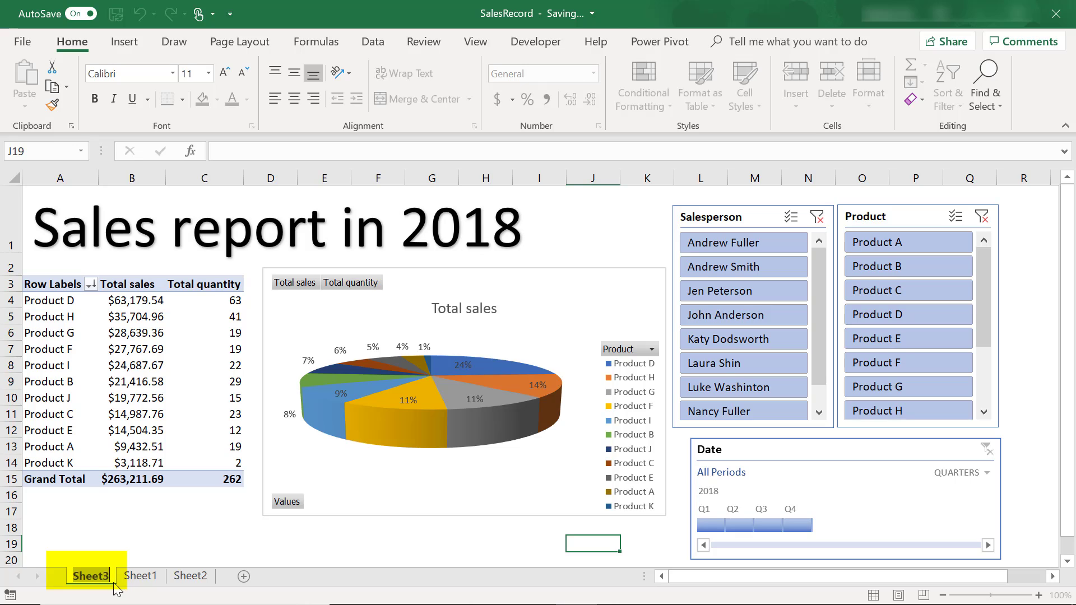
{"action": "type", "text": "Summary"}
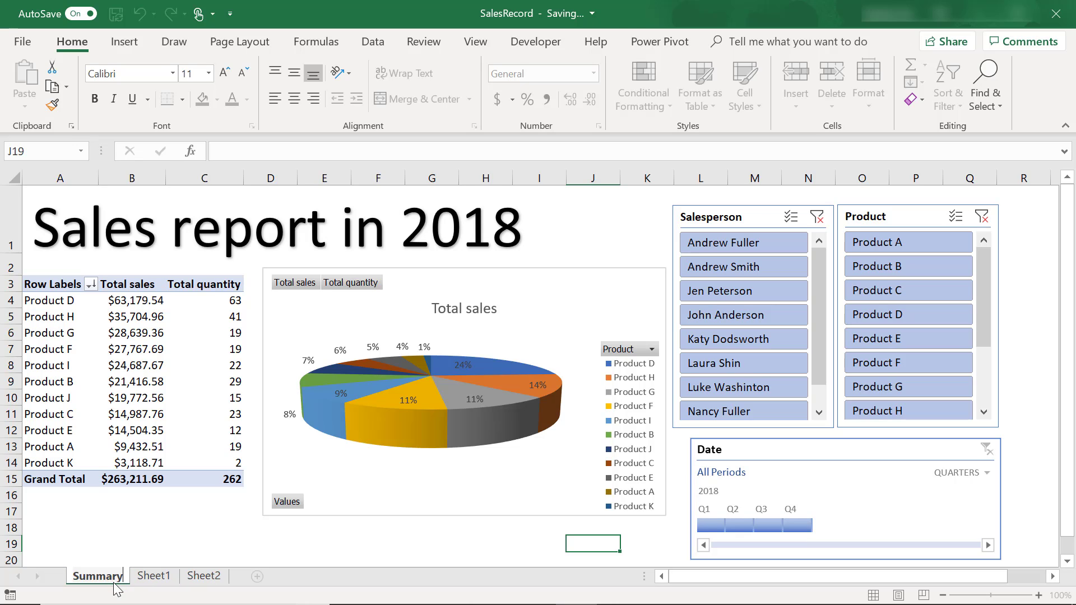
{"action": "left_click", "coordinate": [207, 550]}
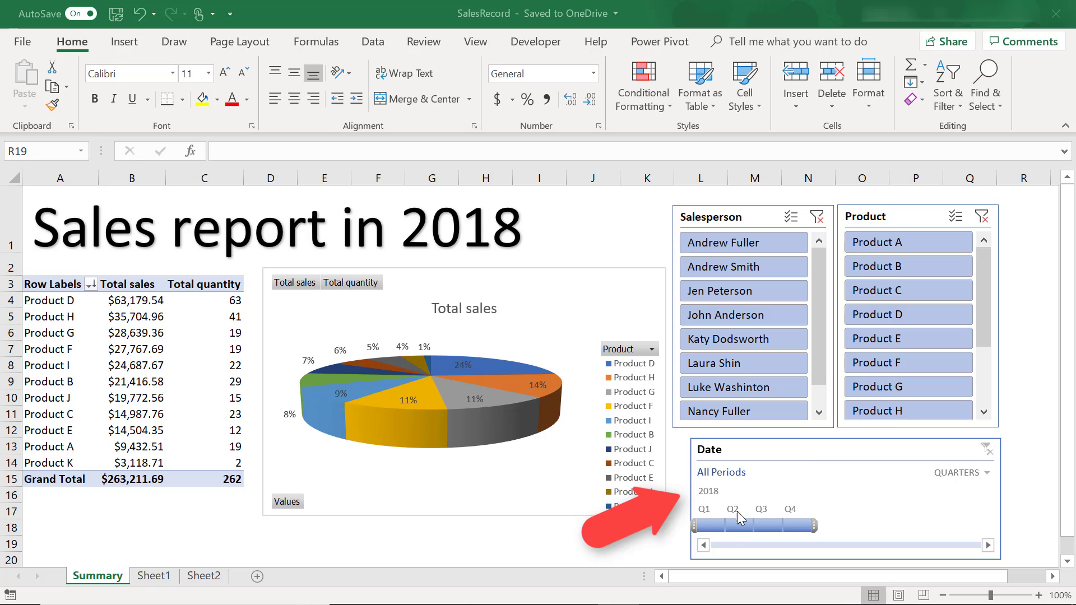
Filter the dashboard on the timeline by Q2 2018 and by Q3 2018 to compare their sales, and clear the date filter.
{"action": "left_click", "coordinate": [735, 526]}
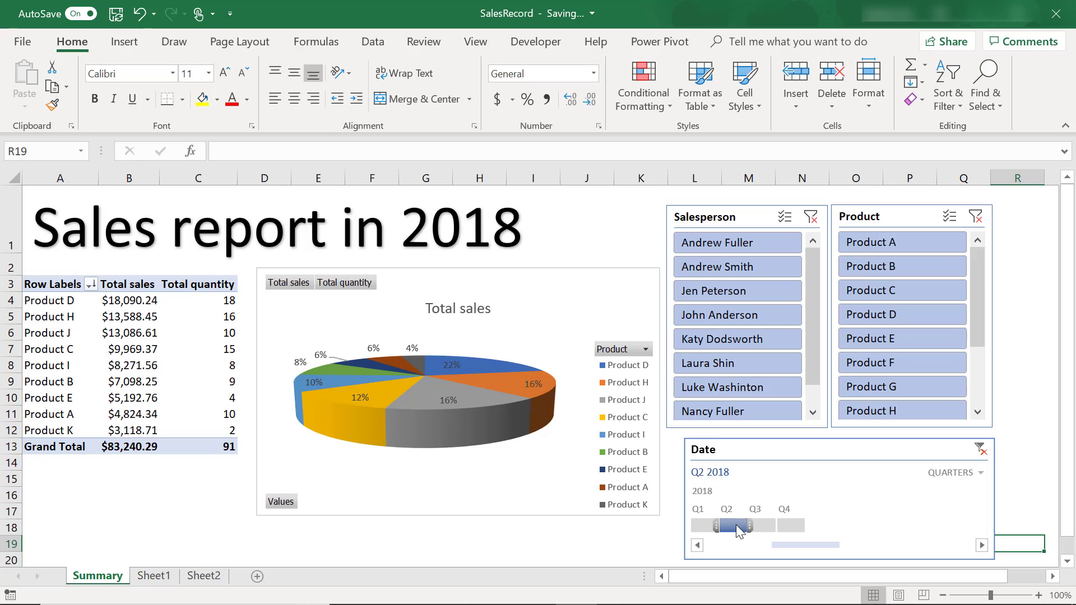
{"action": "left_click", "coordinate": [769, 524]}
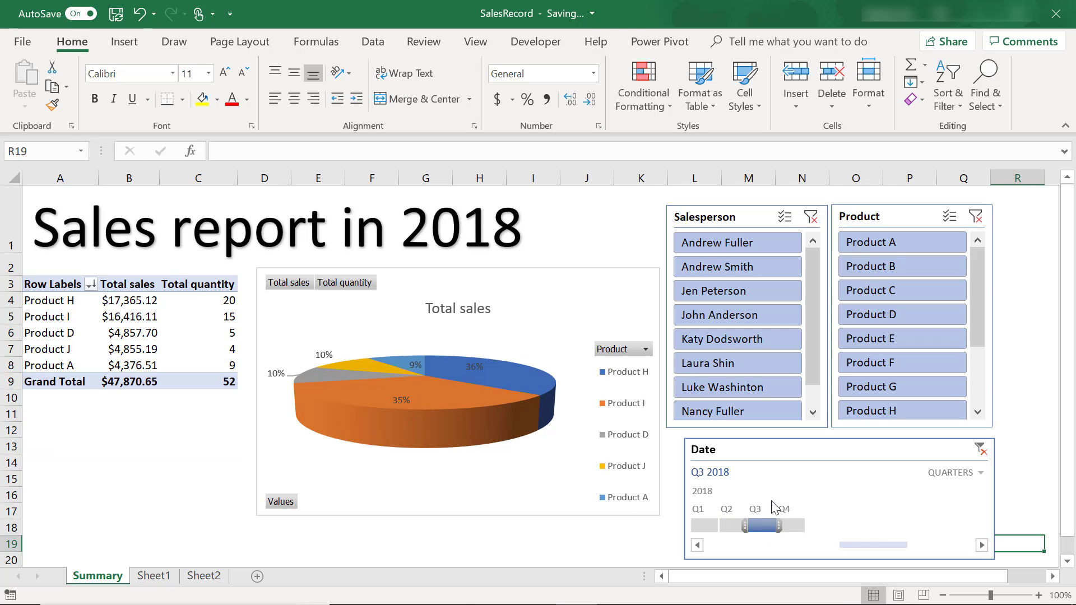
{"action": "left_click", "coordinate": [979, 450]}
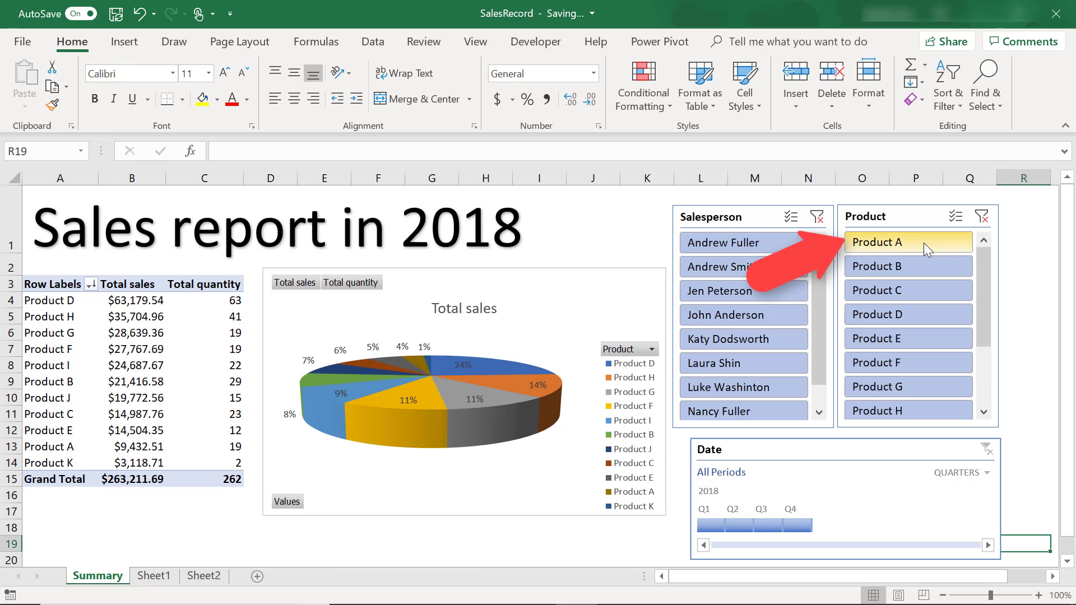
Filter the dashboard to Product A, Product B and Product D together to read their combined quantity, and clear the product filter.
{"action": "left_click", "coordinate": [924, 243]}
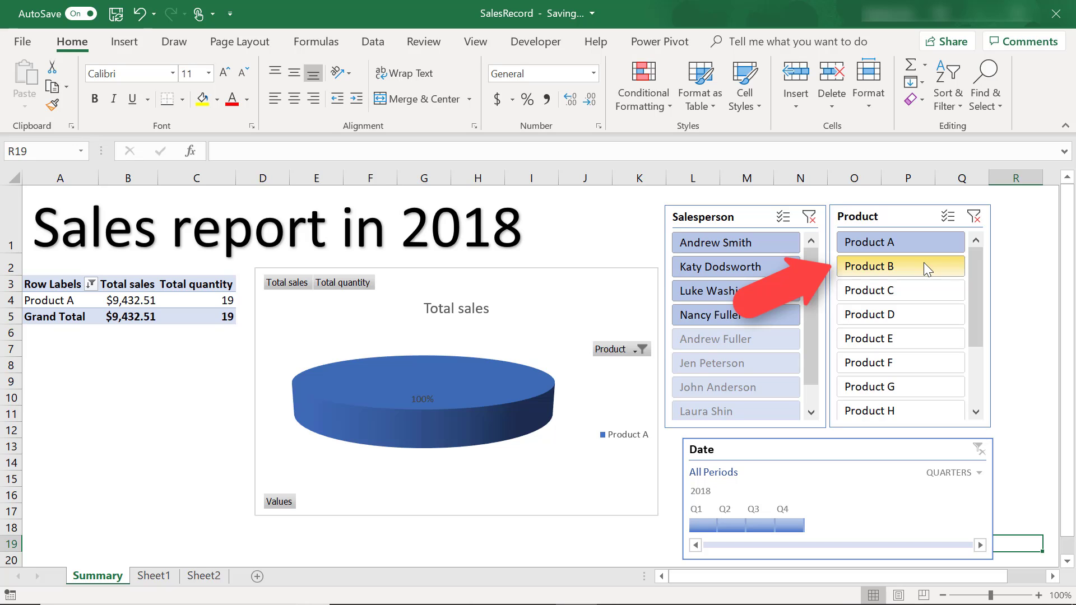
{"action": "left_click", "coordinate": [923, 264], "text": "ctrl"}
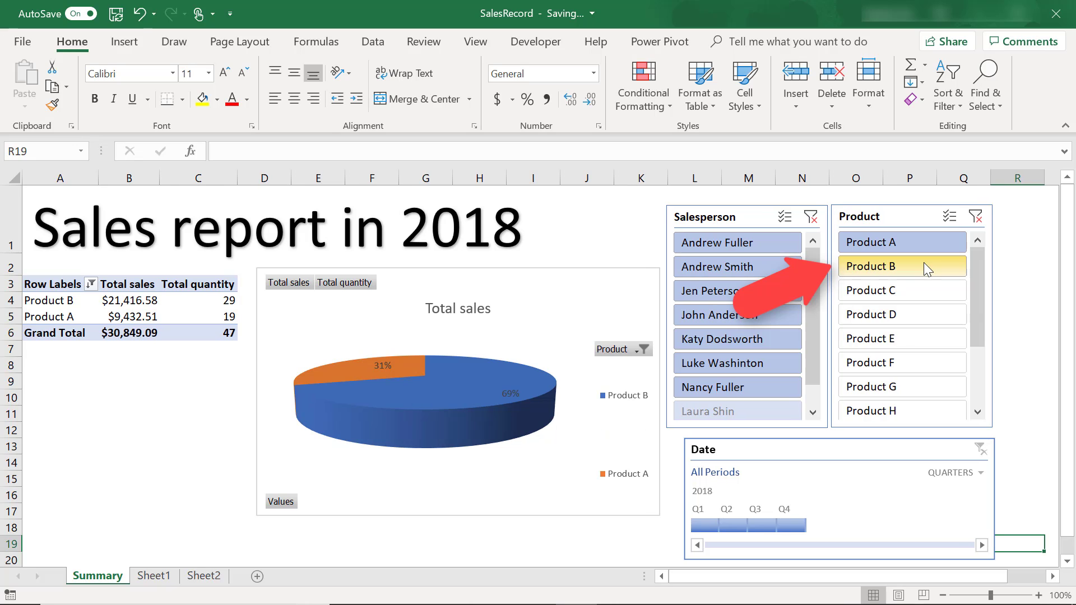
{"action": "left_click", "coordinate": [891, 317], "text": "ctrl"}
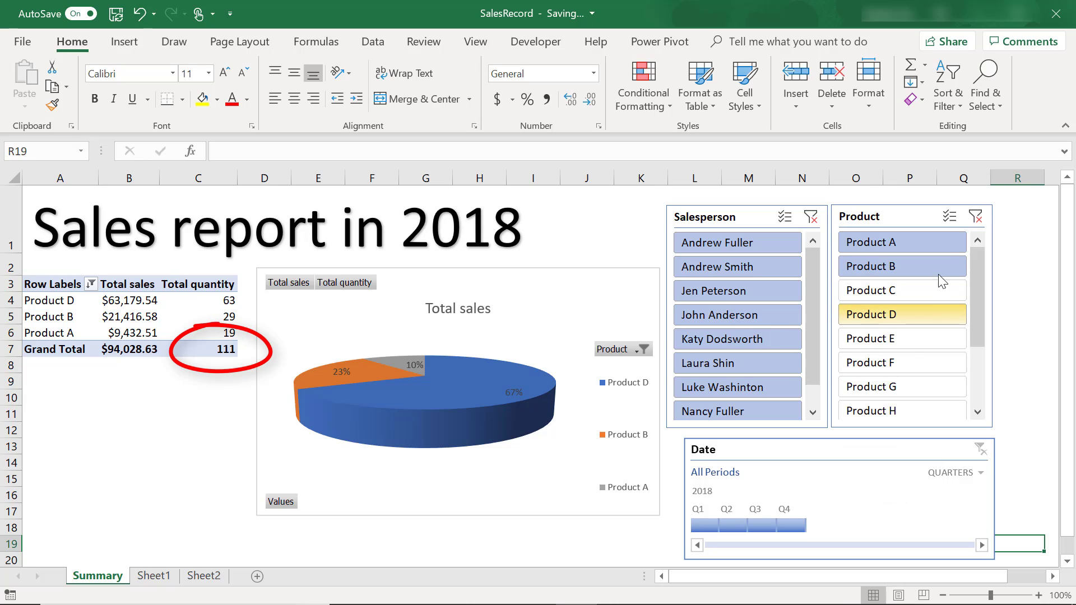
{"action": "left_click", "coordinate": [976, 218]}
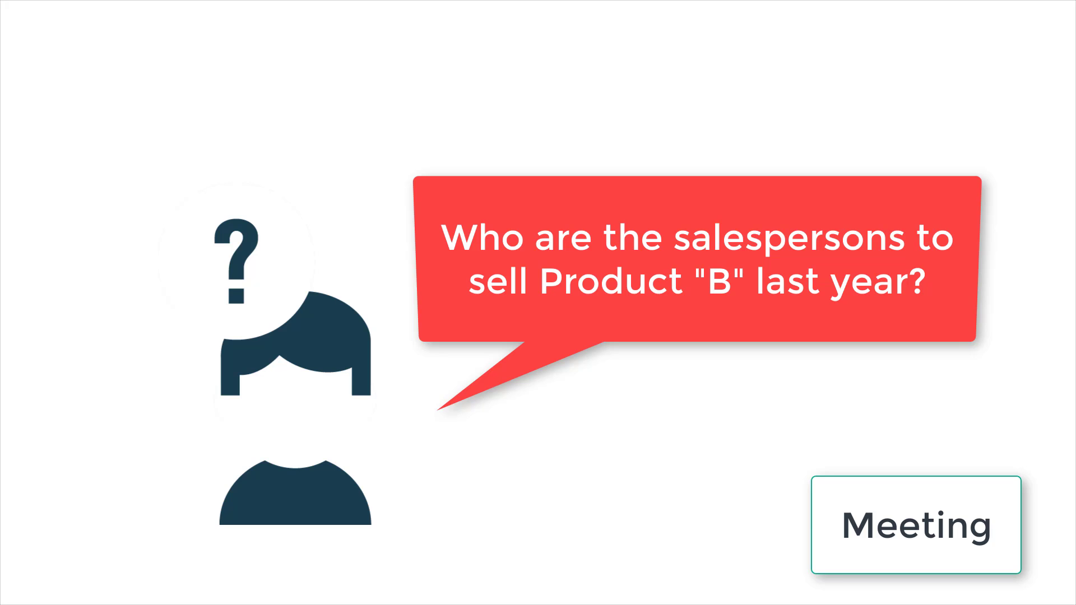
Filter the dashboard by Product B and separately by Product K to find who sold each, and clear the product filter.
{"action": "left_click", "coordinate": [901, 267]}
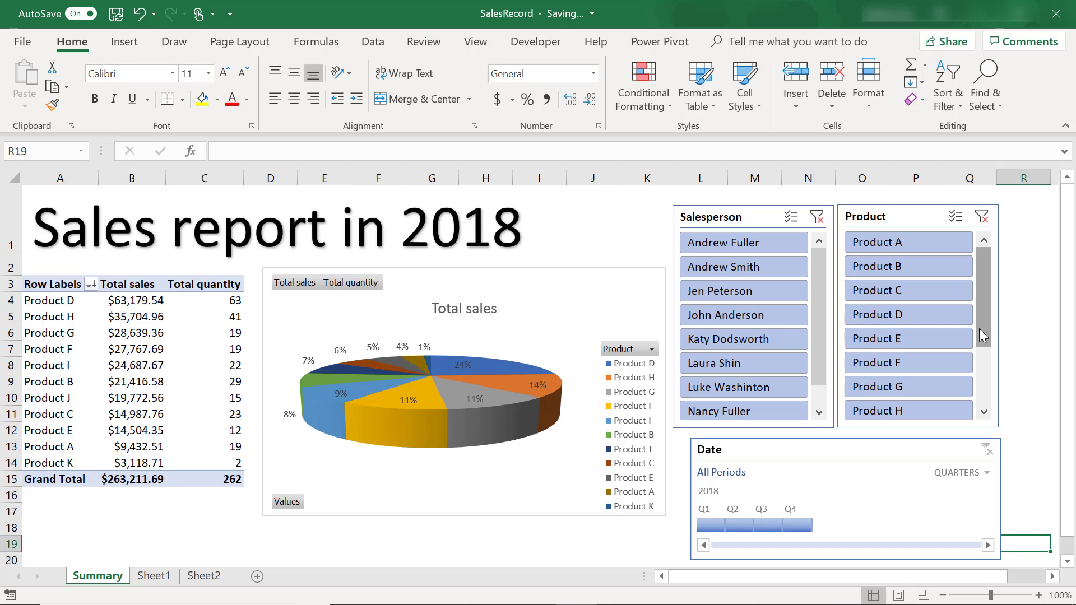
{"action": "left_click_drag", "start_coordinate": [980, 322], "coordinate": [975, 381]}
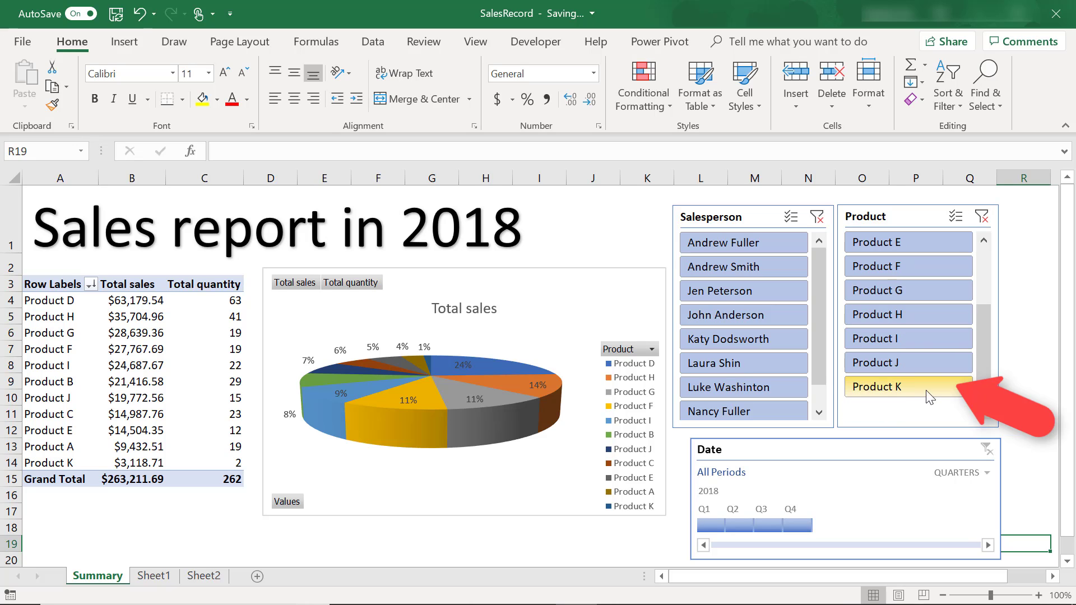
{"action": "left_click", "coordinate": [906, 383]}
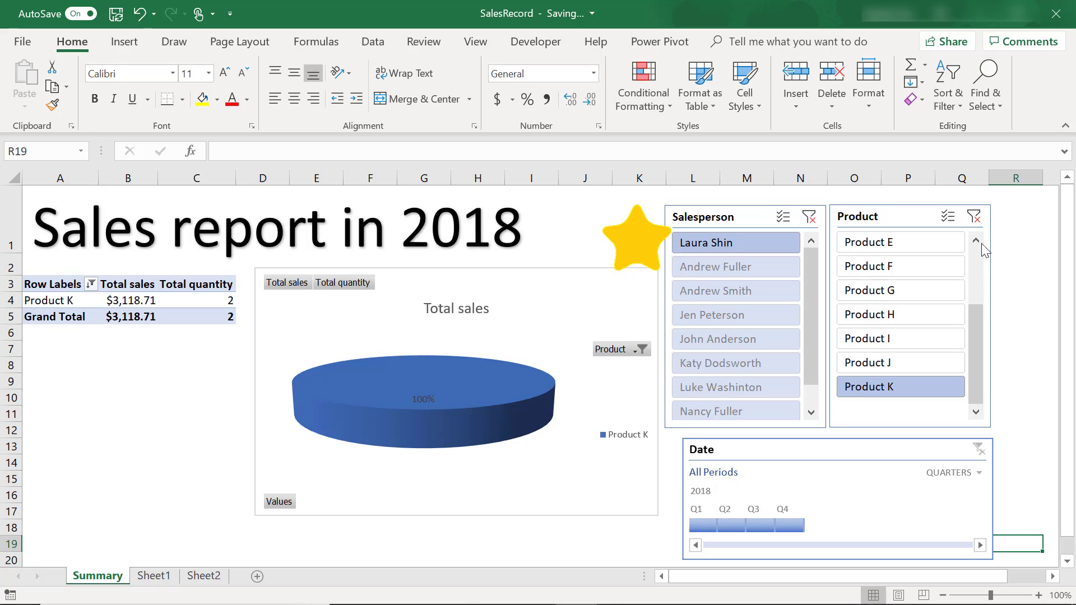
{"action": "left_click", "coordinate": [975, 216]}
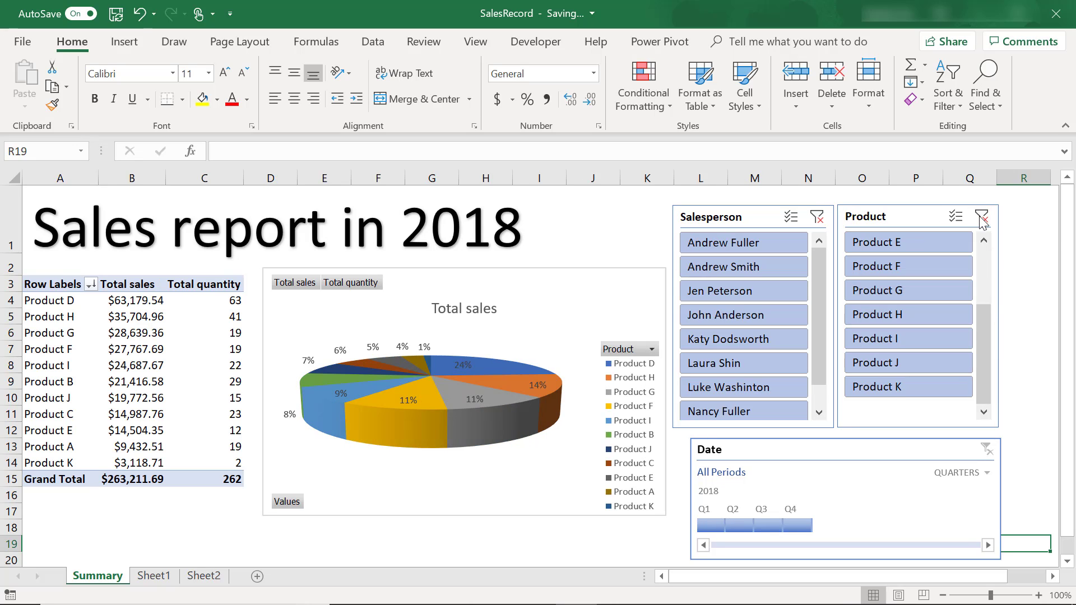
{"action": "left_click_drag", "start_coordinate": [990, 322], "coordinate": [990, 263]}
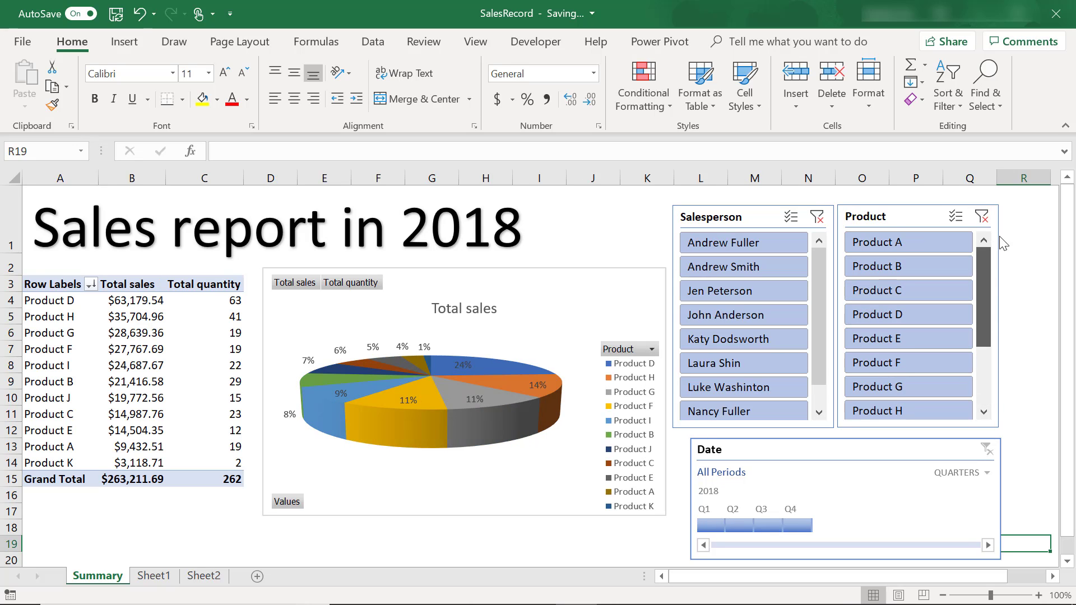